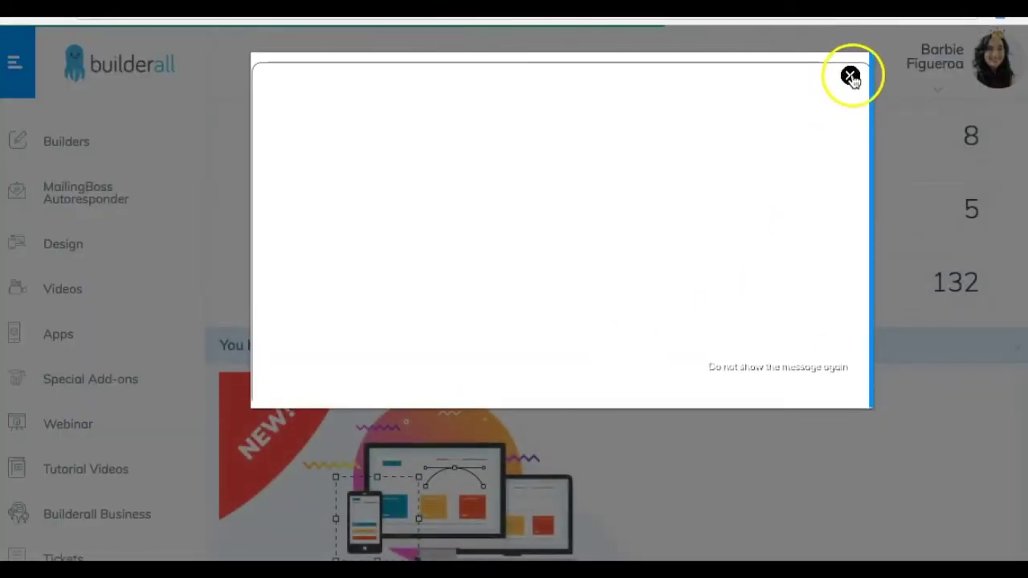
# Dismiss the announcement popup and go to the Lists > Lists page of subscriber lists
pyautogui.click(850, 74)
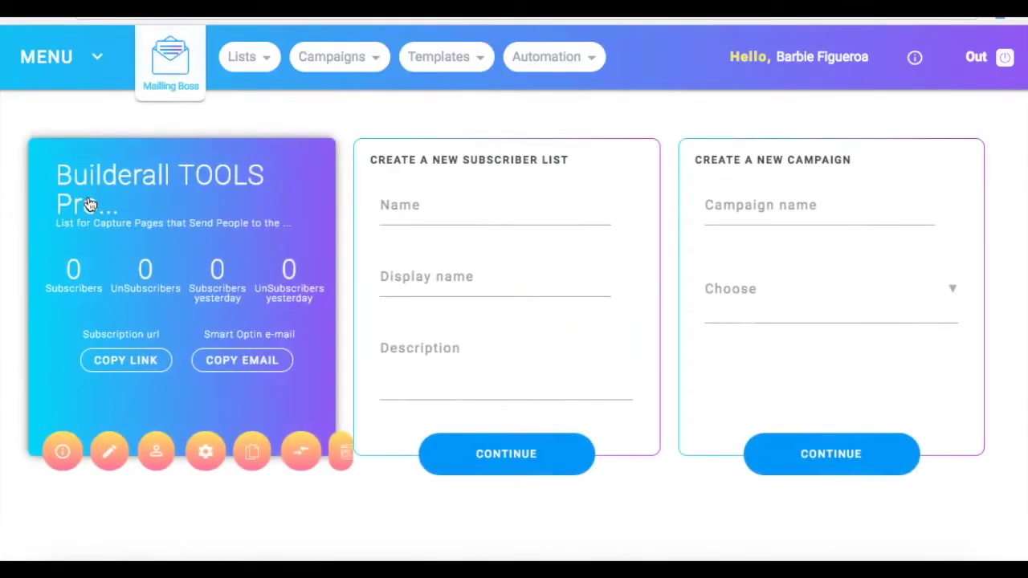
pyautogui.click(236, 60)
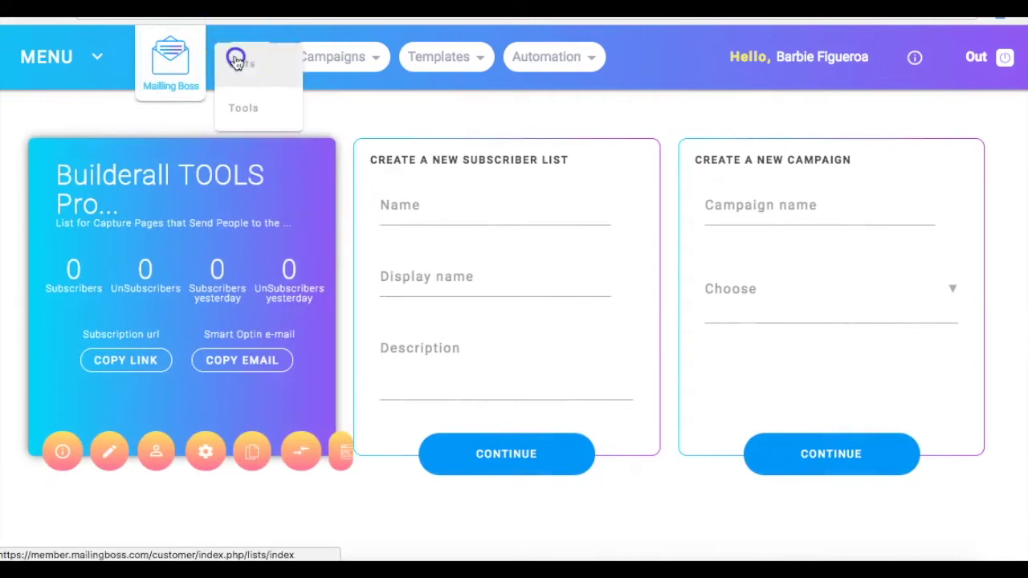
pyautogui.click(246, 71)
pyautogui.click(246, 71)
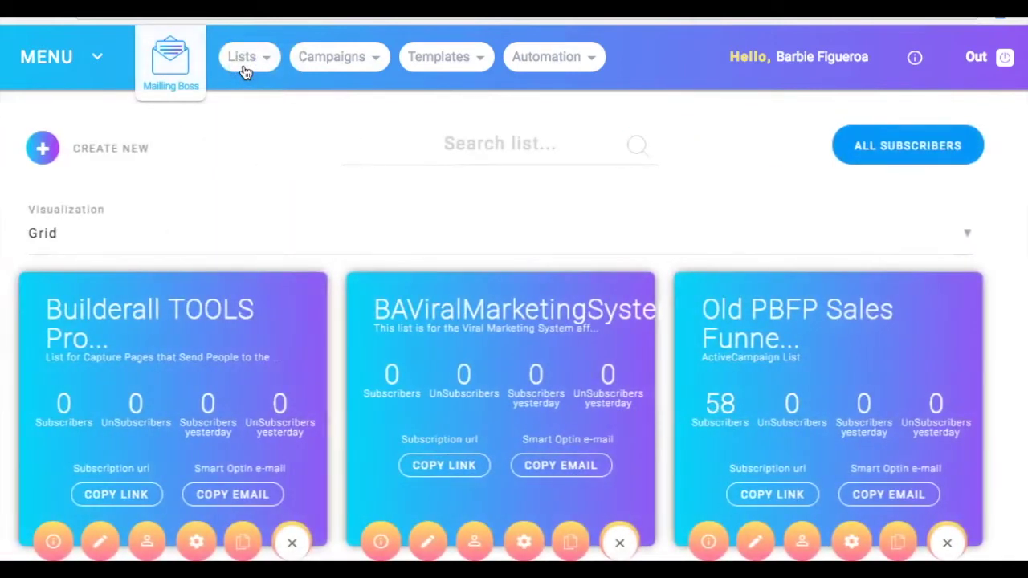
pyautogui.click(251, 199)
pyautogui.scroll(-3, 251, 201)
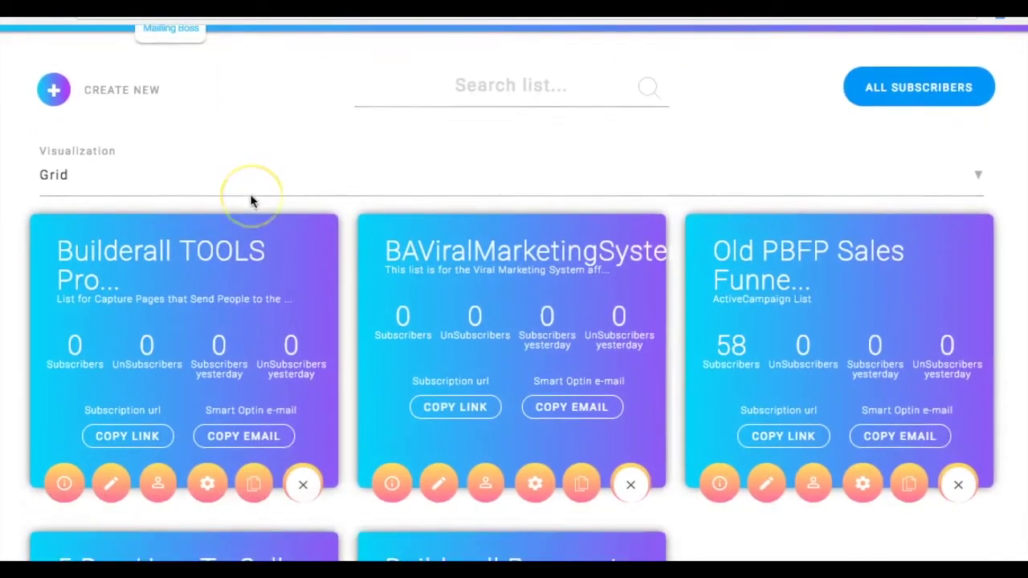
pyautogui.scroll(3, 250, 198)
# Set the lists Visualization to List (table) and return to the Mailing Boss dashboard
pyautogui.click(73, 222)
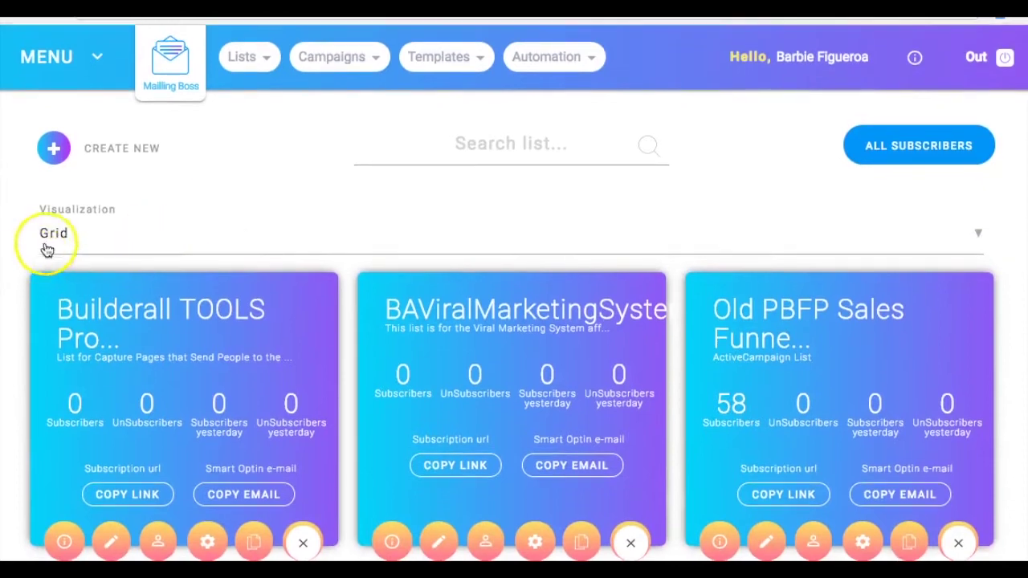
pyautogui.click(60, 278)
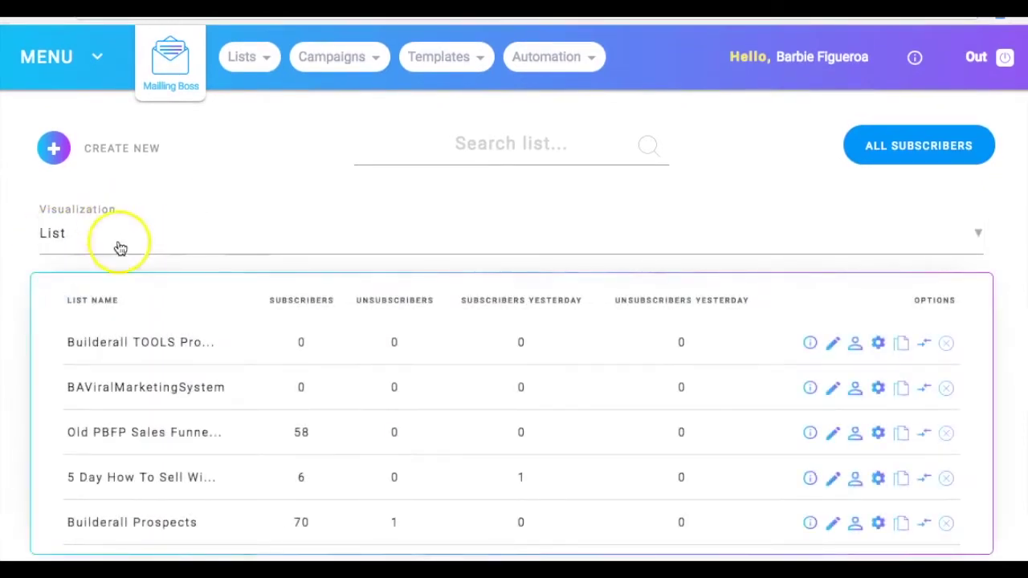
pyautogui.scroll(-1, 174, 246)
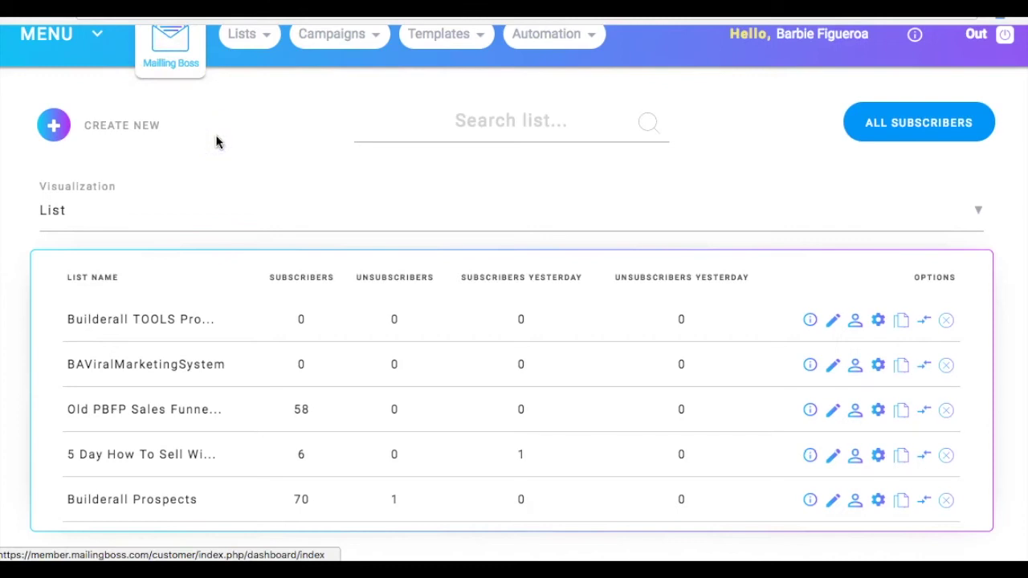
pyautogui.click(170, 53)
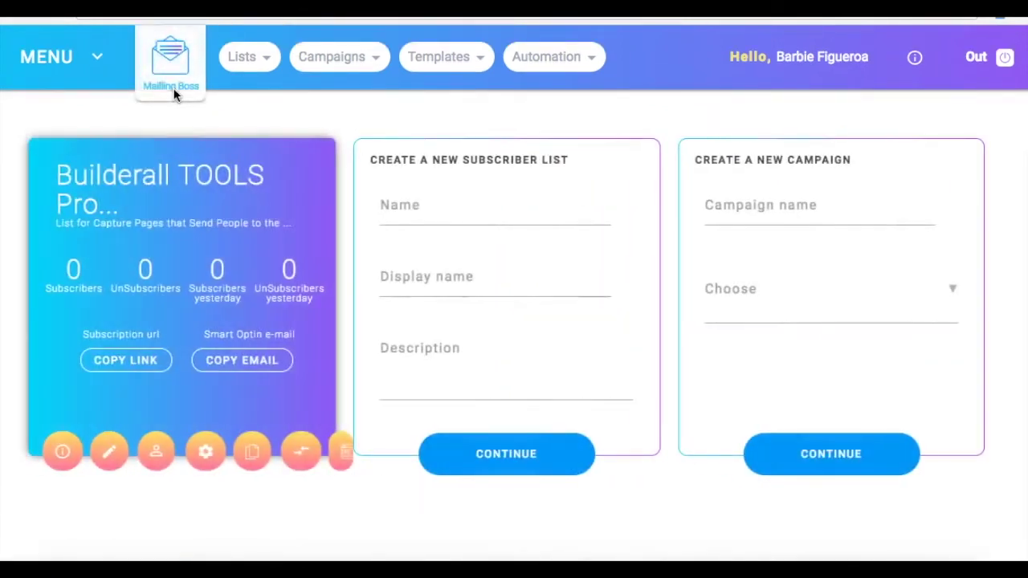
# Name the new list 'Test List' with display name 'Builderall Tools Prospects'
pyautogui.click(432, 209)
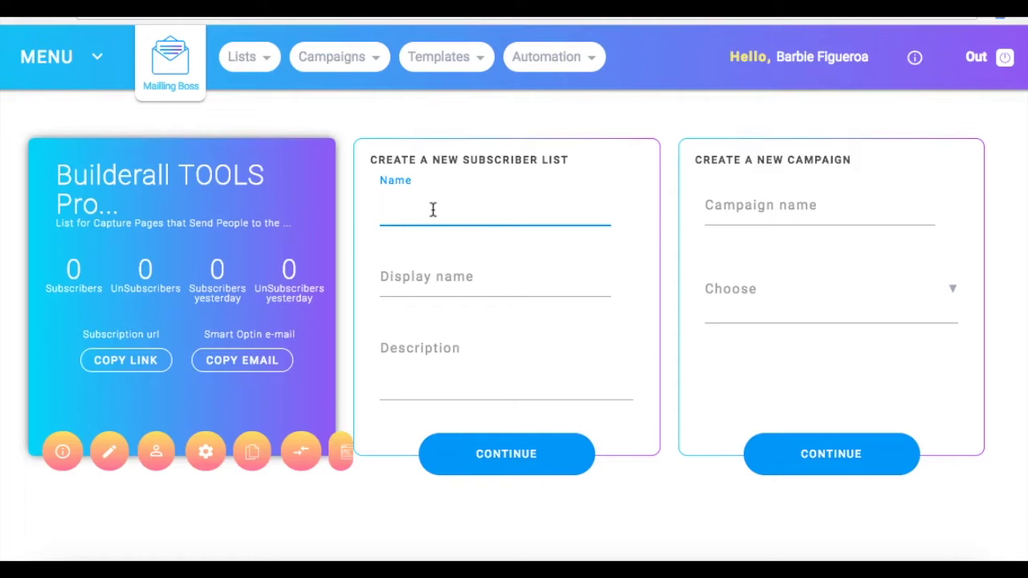
pyautogui.write('Test List')
pyautogui.click(425, 281)
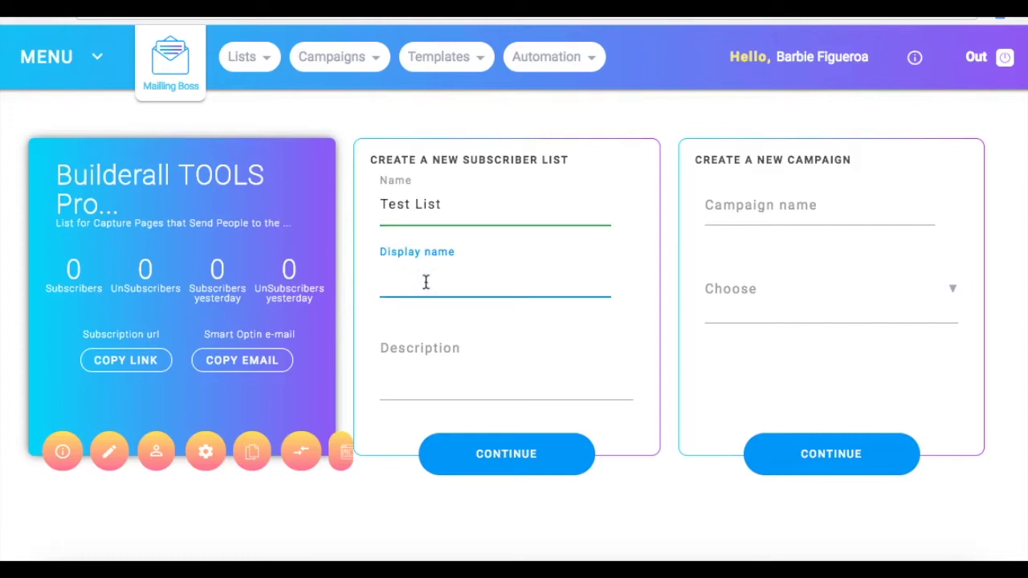
pyautogui.write('Builderall Tools Prosp')
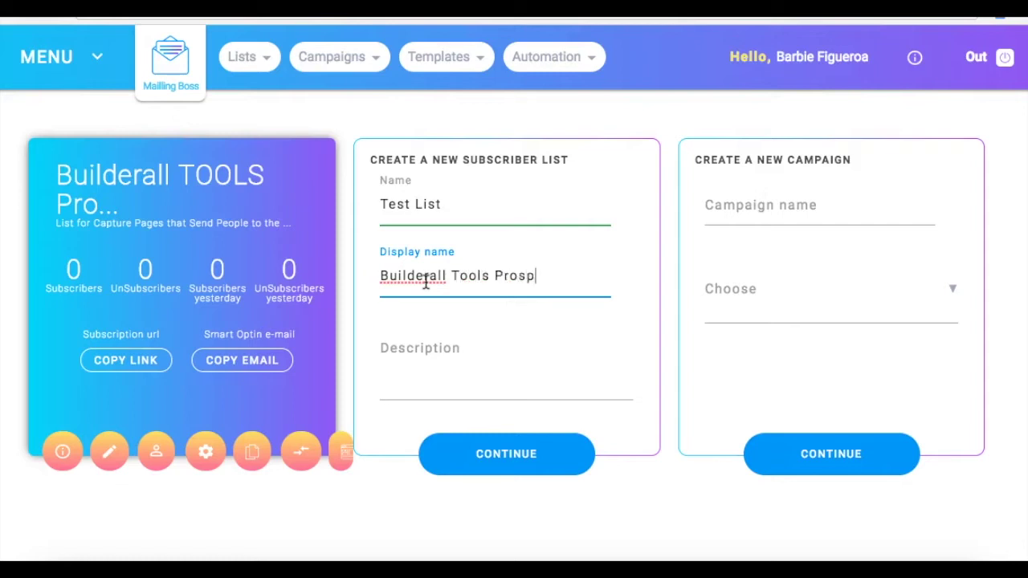
pyautogui.write('ects')
# Enter the description 'This List is for Leads That Are Interested in the BA Tools'
pyautogui.click(419, 378)
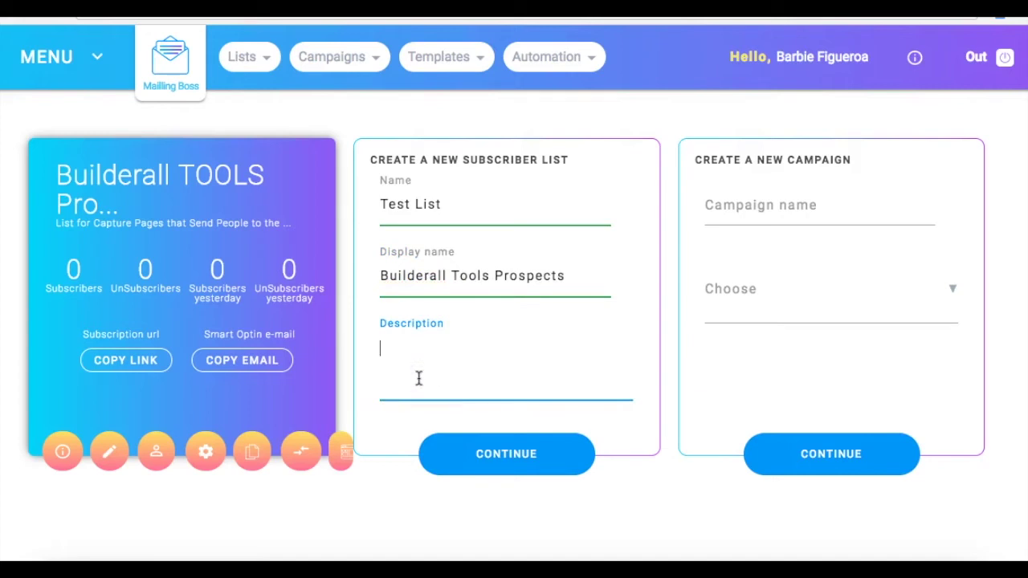
pyautogui.write('This List is for Lead')
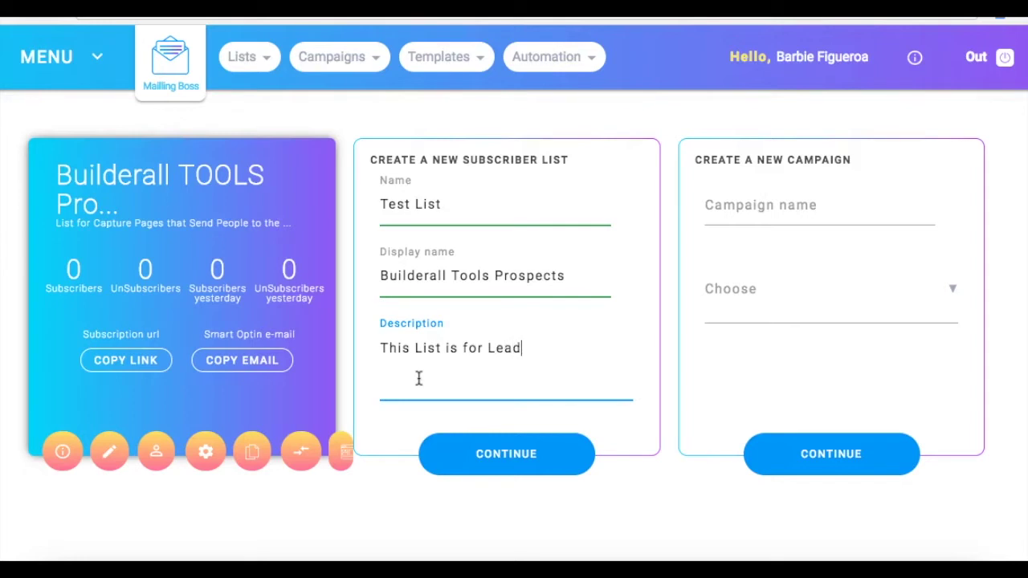
pyautogui.write('s That Are Interested in the Bu')
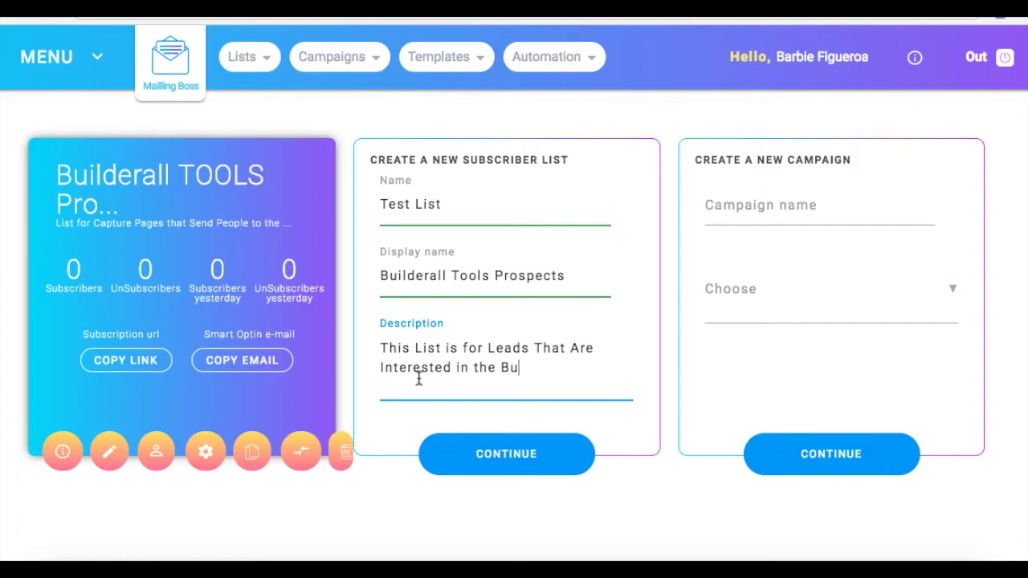
pyautogui.press('BackSpace')
pyautogui.write('A Tools')
# On the Create New form, keep Double opt-in and change Opt Out to Single opt-out
pyautogui.click(507, 456)
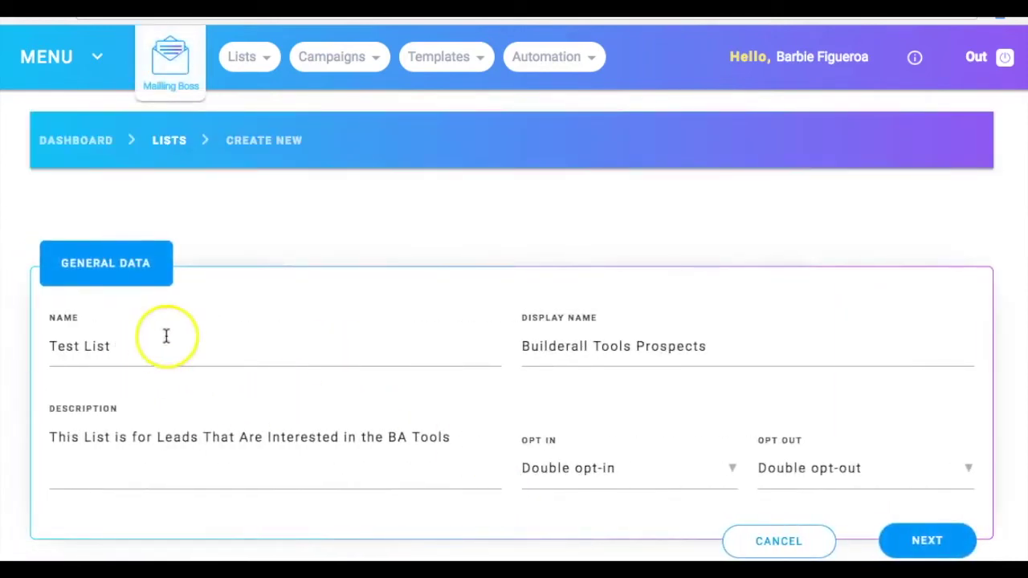
pyautogui.click(142, 354)
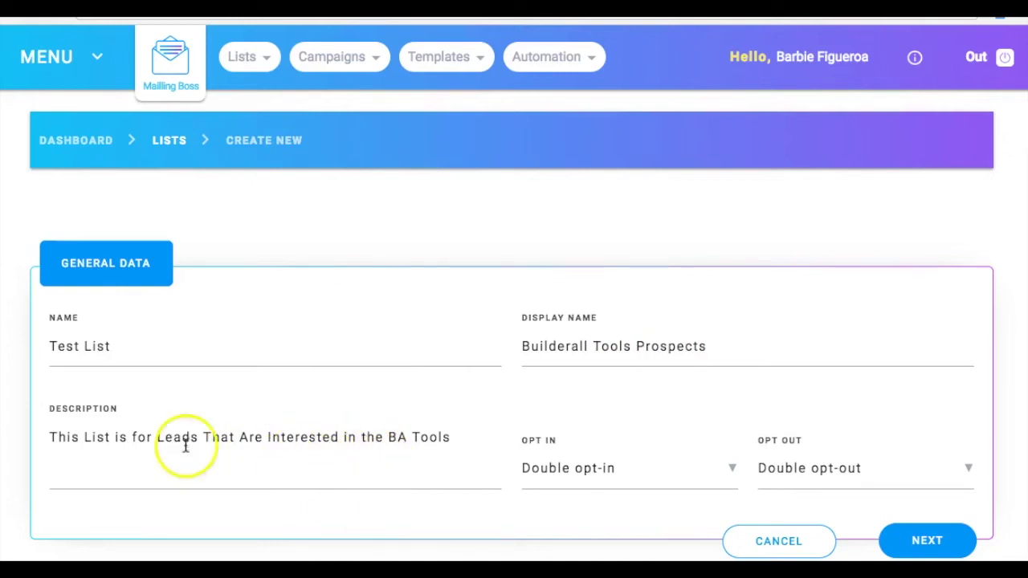
pyautogui.scroll(-1, 356, 454)
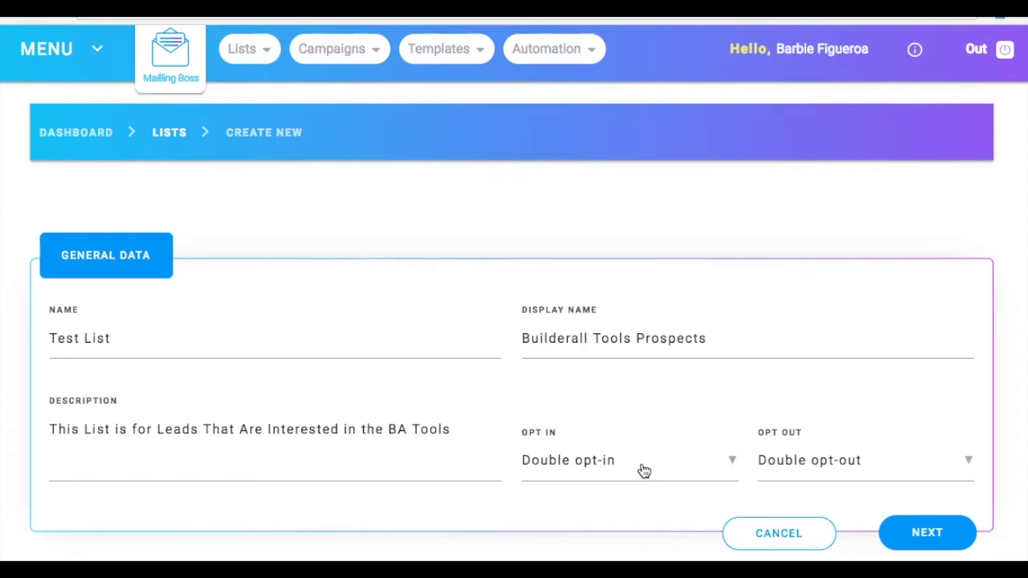
pyautogui.click(556, 471)
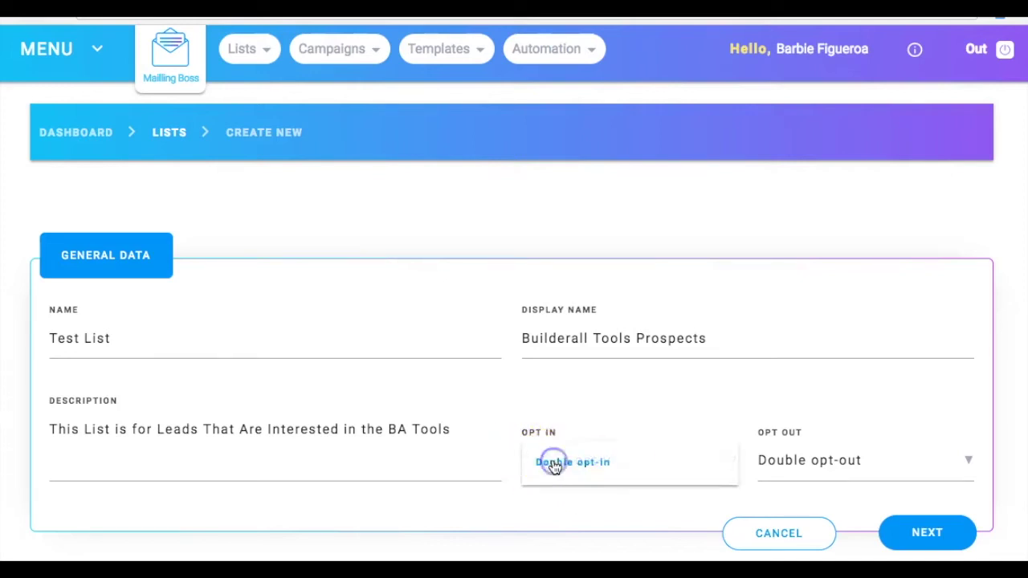
pyautogui.click(555, 466)
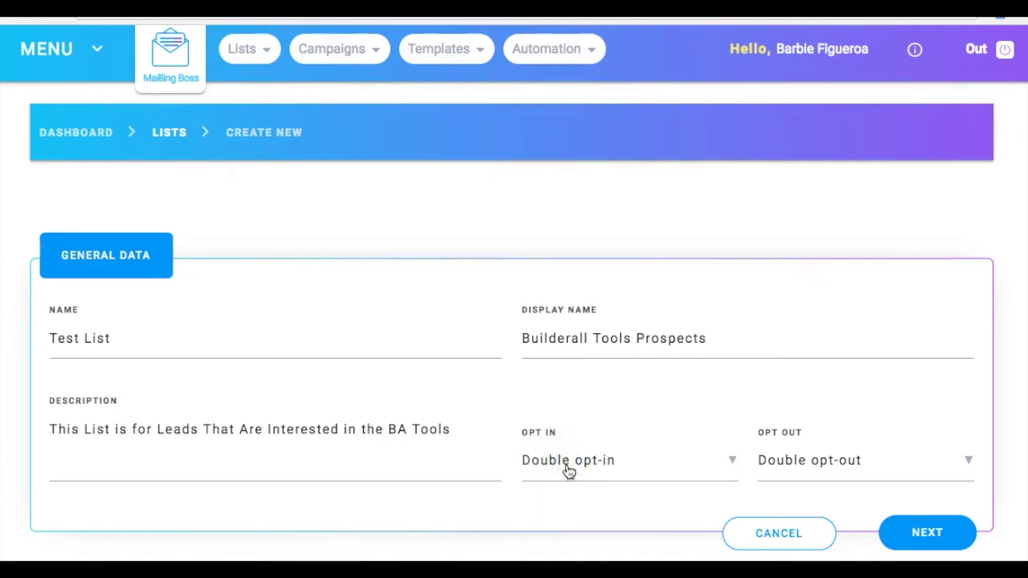
pyautogui.click(823, 465)
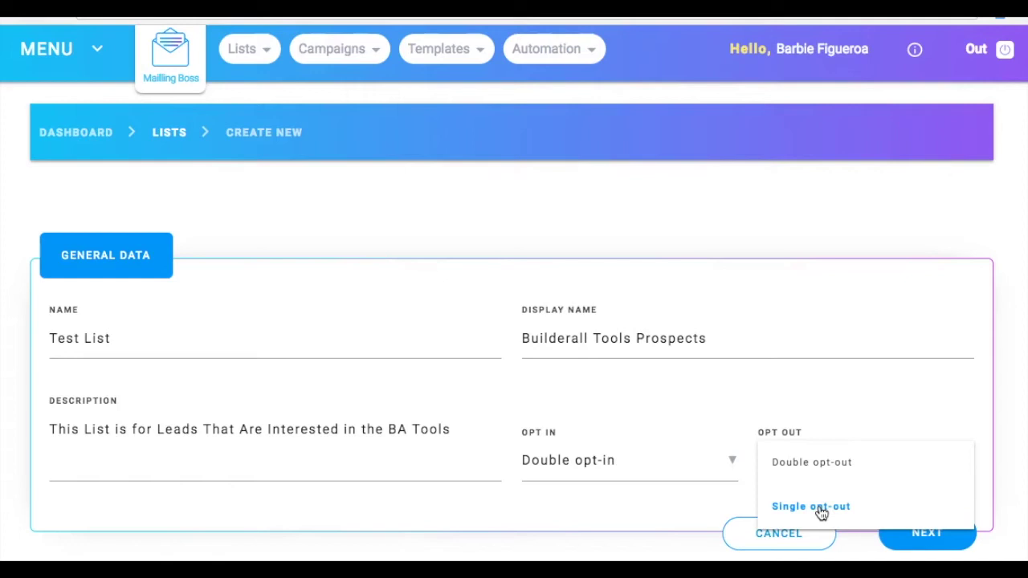
pyautogui.click(820, 509)
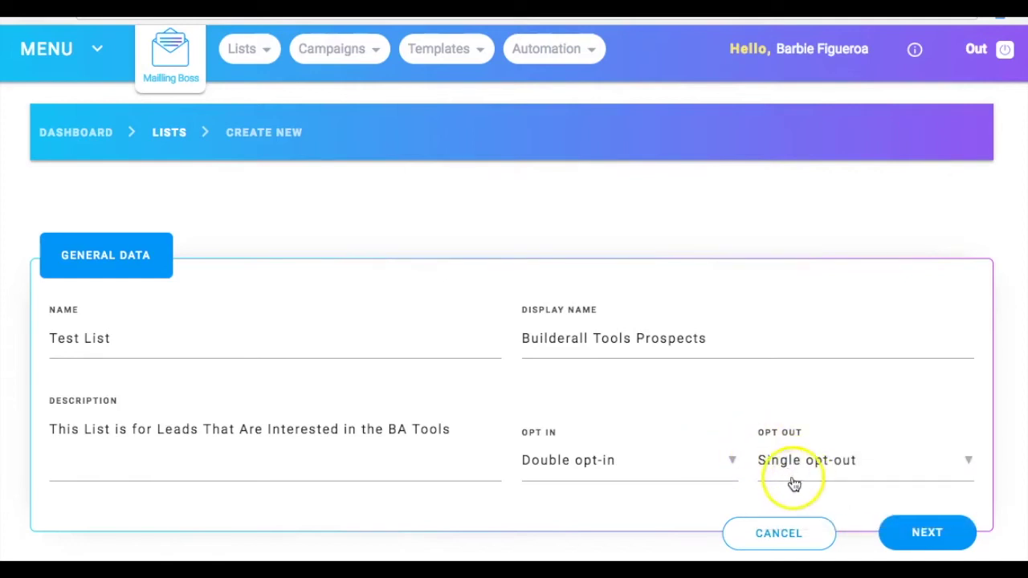
# Save the general data and tick 'Create first name field' on the Custom Fields page
pyautogui.click(922, 538)
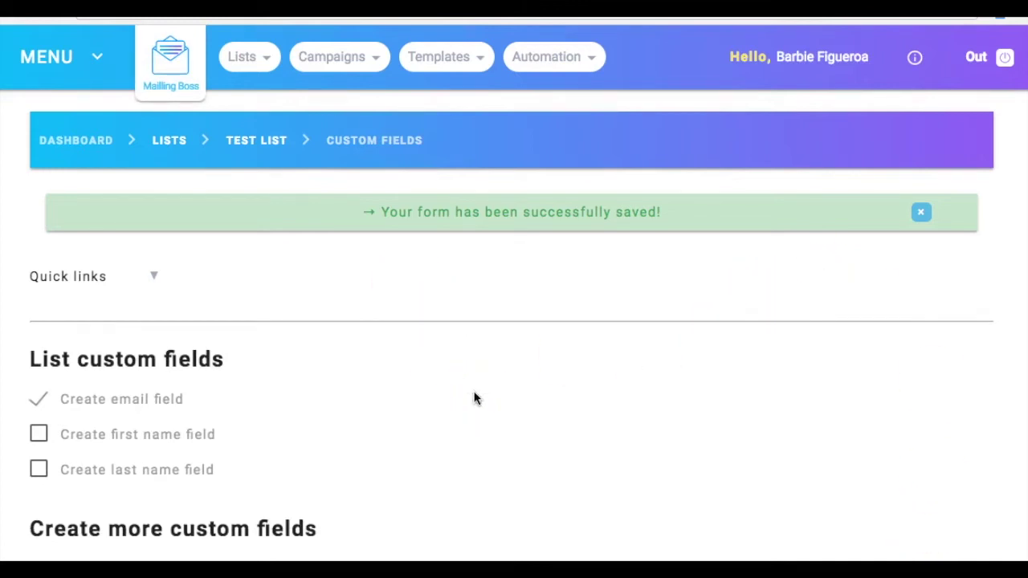
pyautogui.scroll(-1, 474, 398)
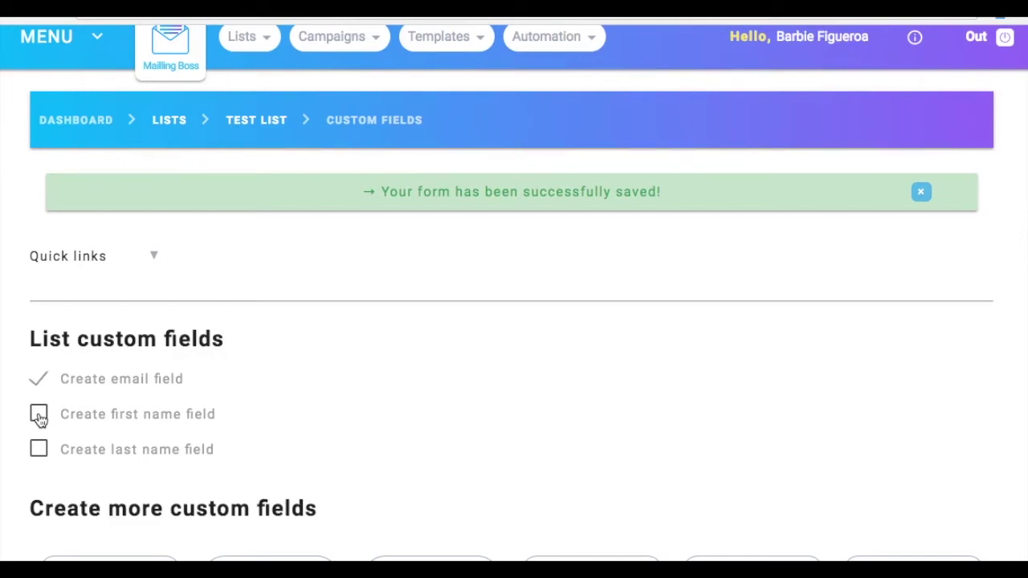
pyautogui.click(38, 416)
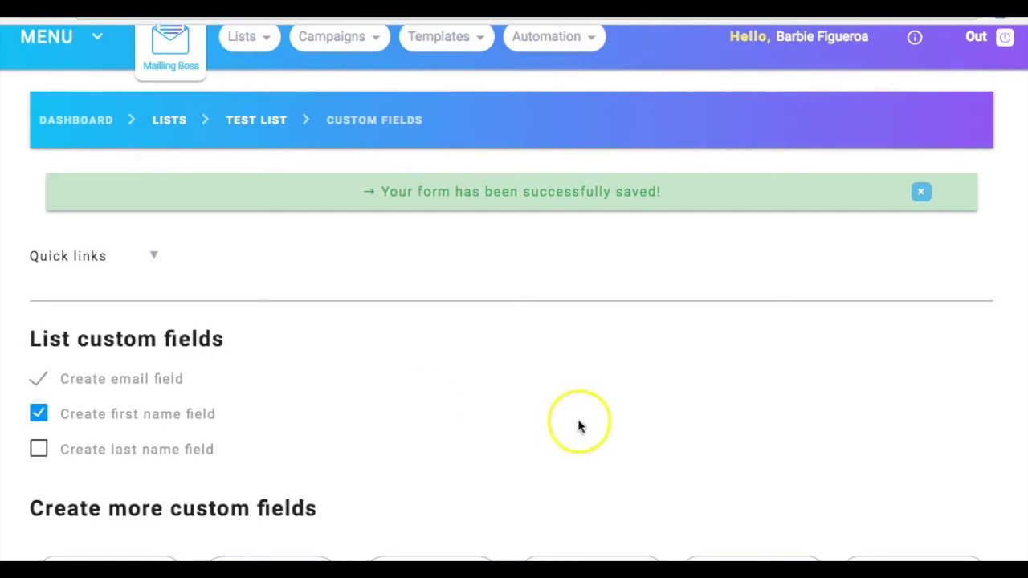
pyautogui.scroll(-1, 579, 424)
pyautogui.scroll(-2, 579, 424)
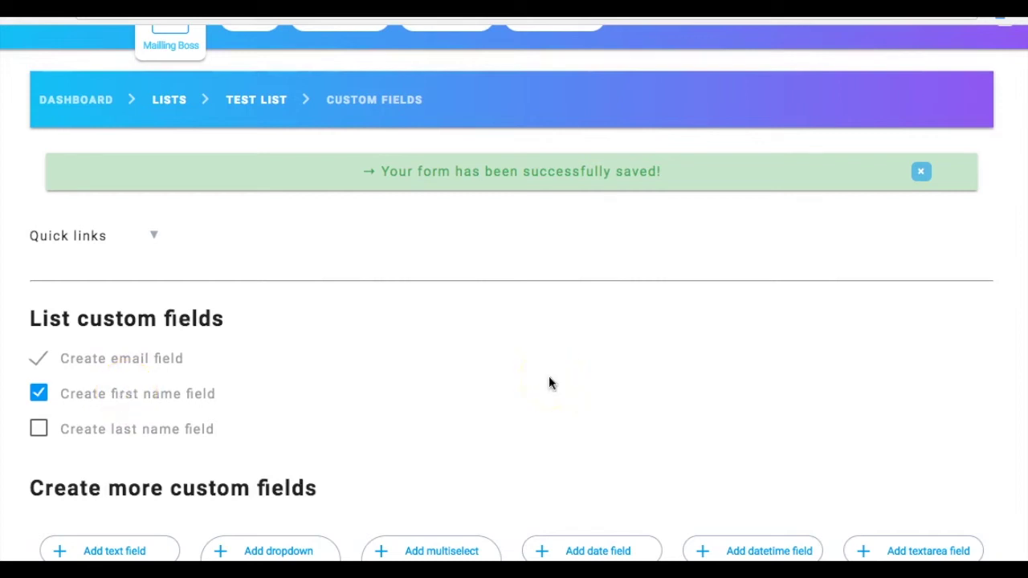
pyautogui.scroll(-2, 548, 383)
# Save the Email and First name custom fields and start editing the confirm email's Subject
pyautogui.click(920, 491)
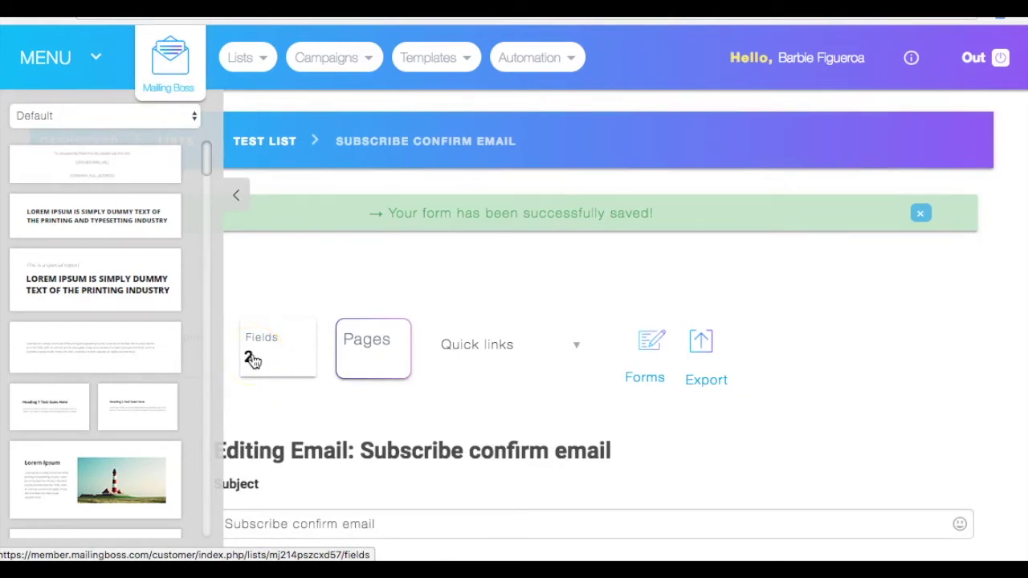
pyautogui.scroll(-2, 252, 361)
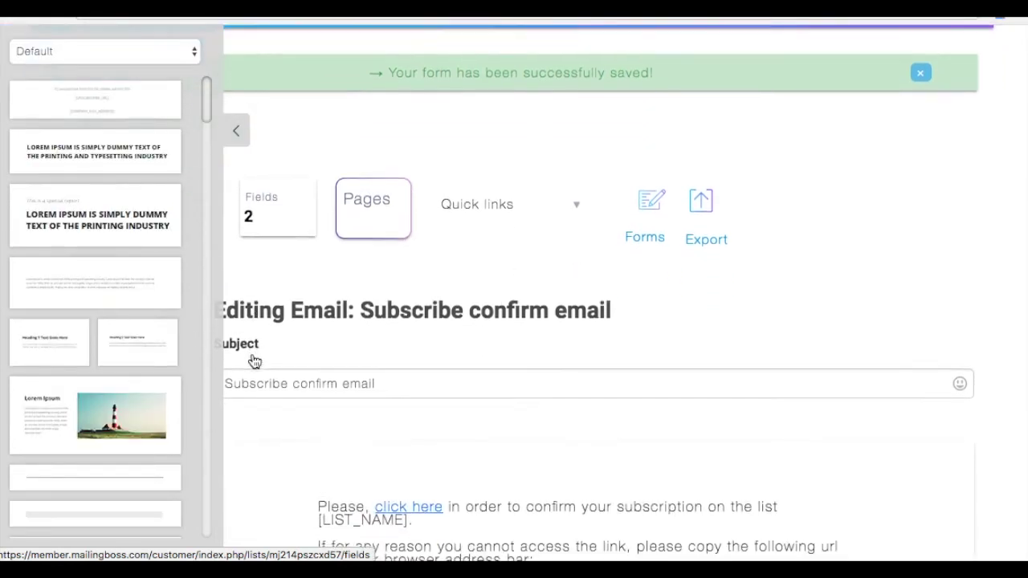
pyautogui.click(231, 346)
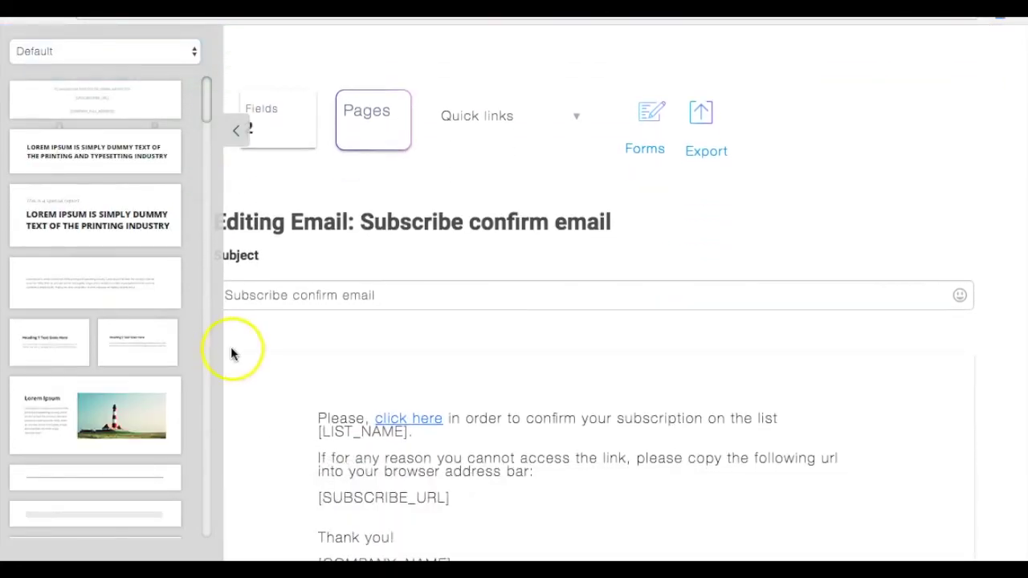
pyautogui.click(379, 295)
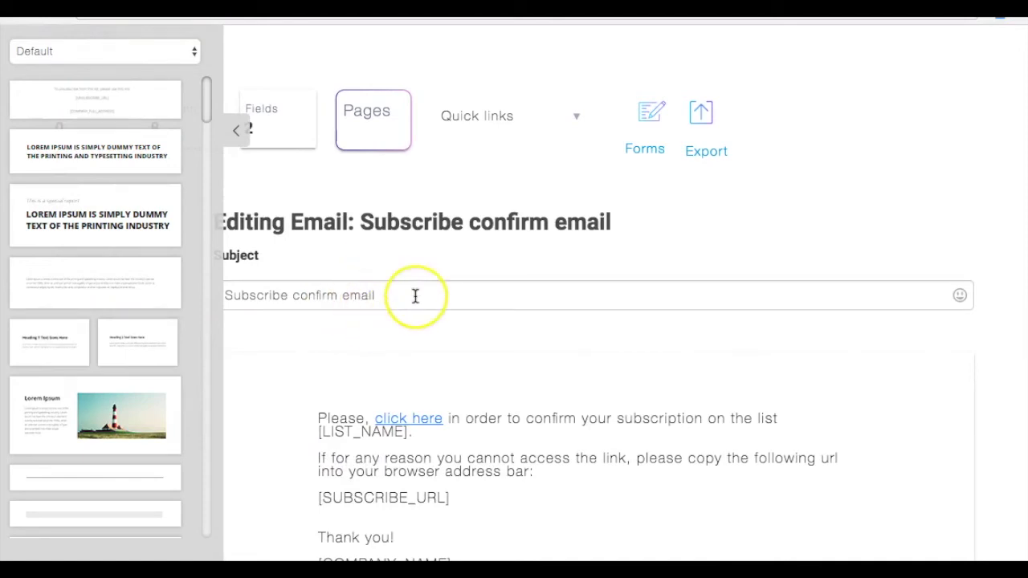
pyautogui.scroll(-3, 415, 296)
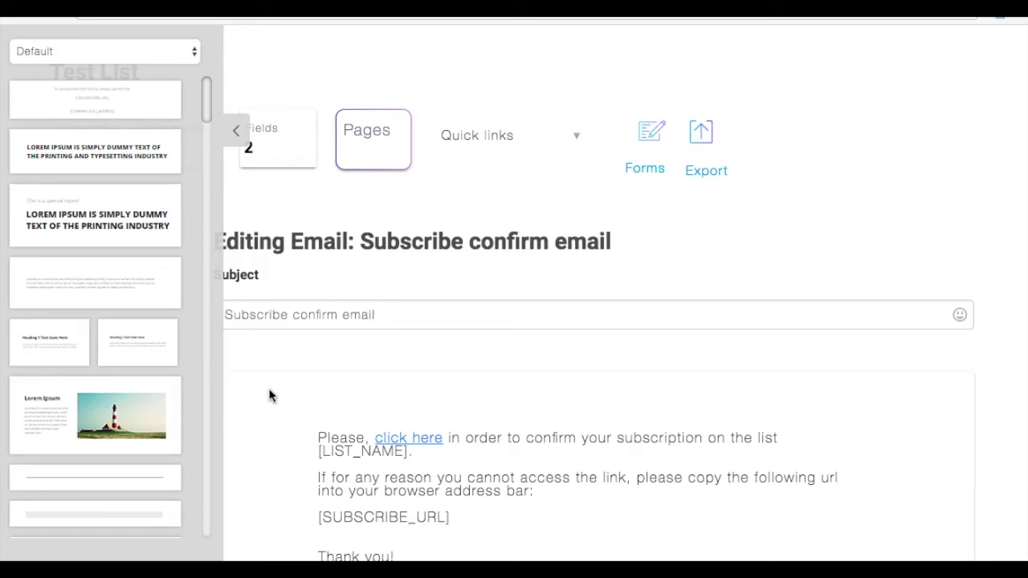
pyautogui.click(382, 318)
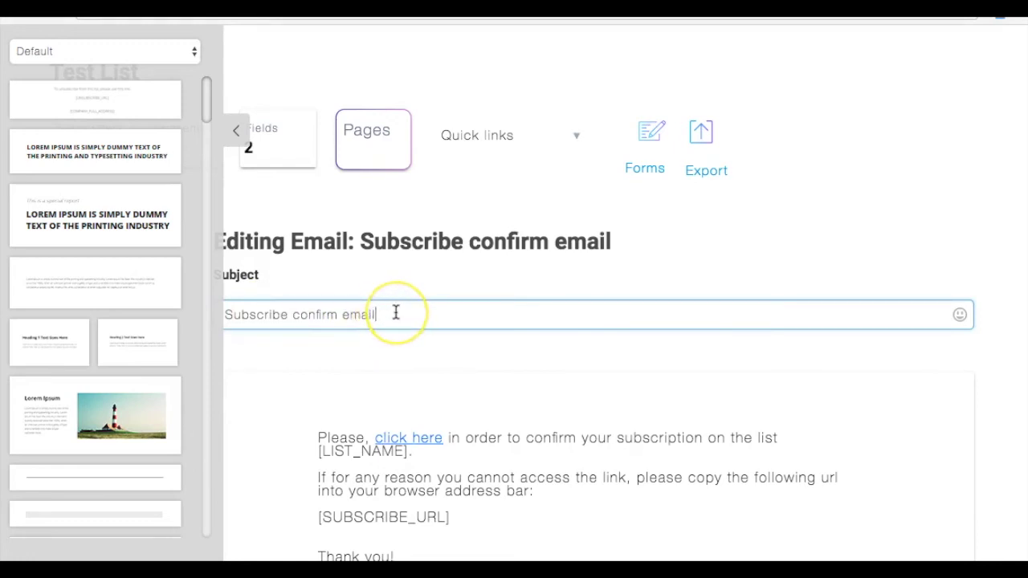
# Replace the subject with 'REQUIRED RESPONSE: Please Confirm Your Email Subscription'
pyautogui.click(396, 313)
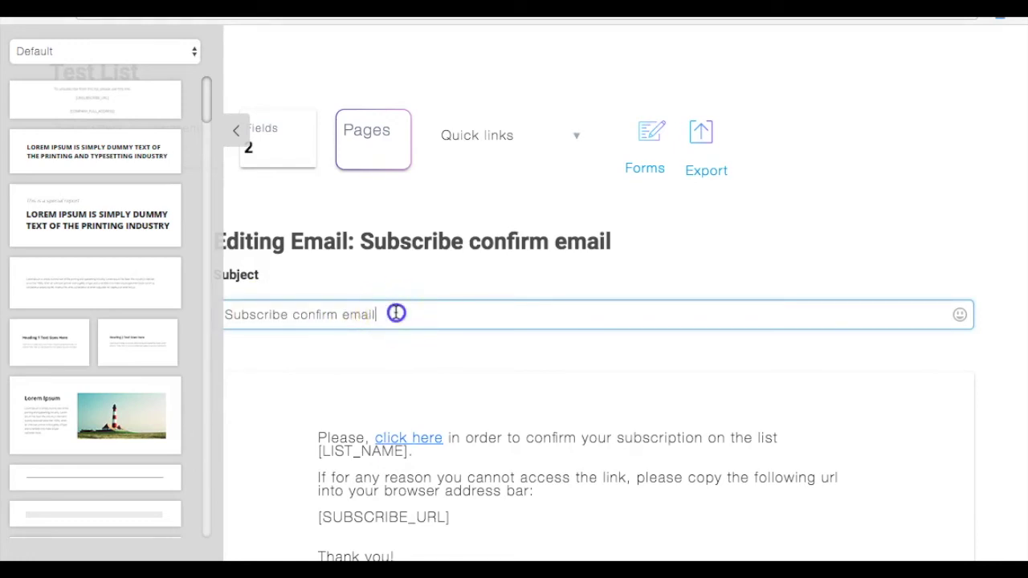
pyautogui.click(235, 131)
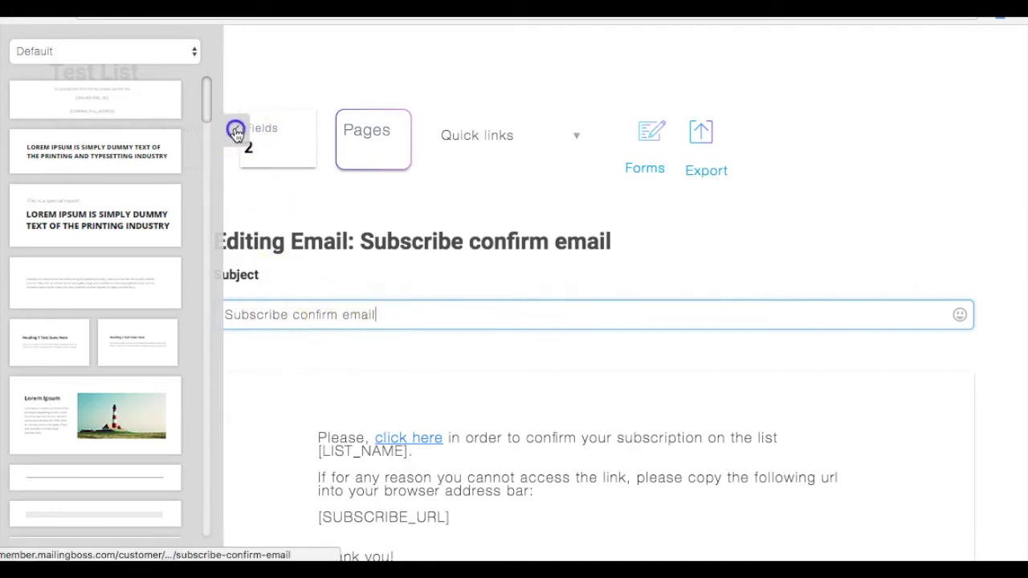
pyautogui.moveTo(390, 314); pyautogui.dragTo(211, 314)
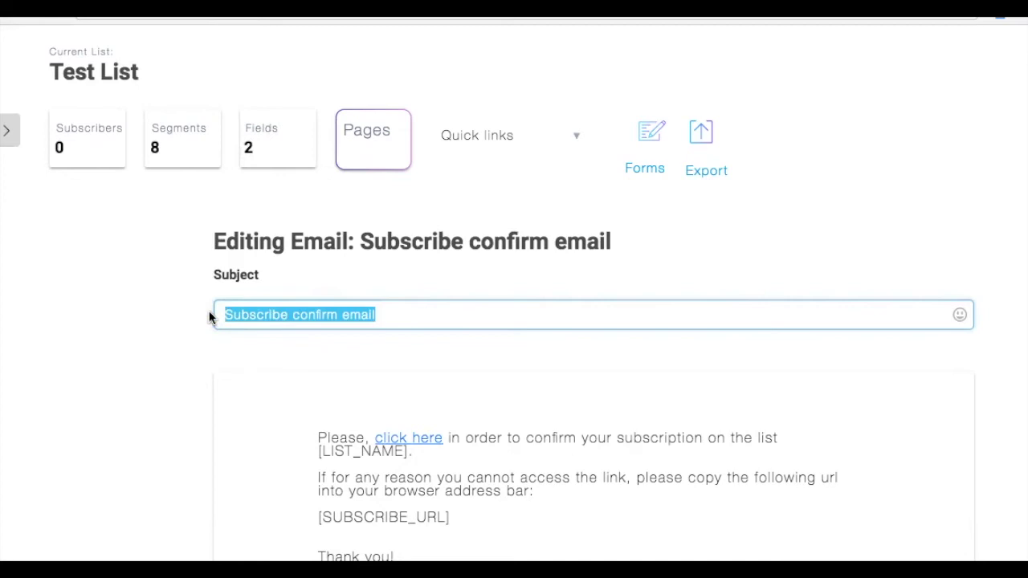
pyautogui.write('P')
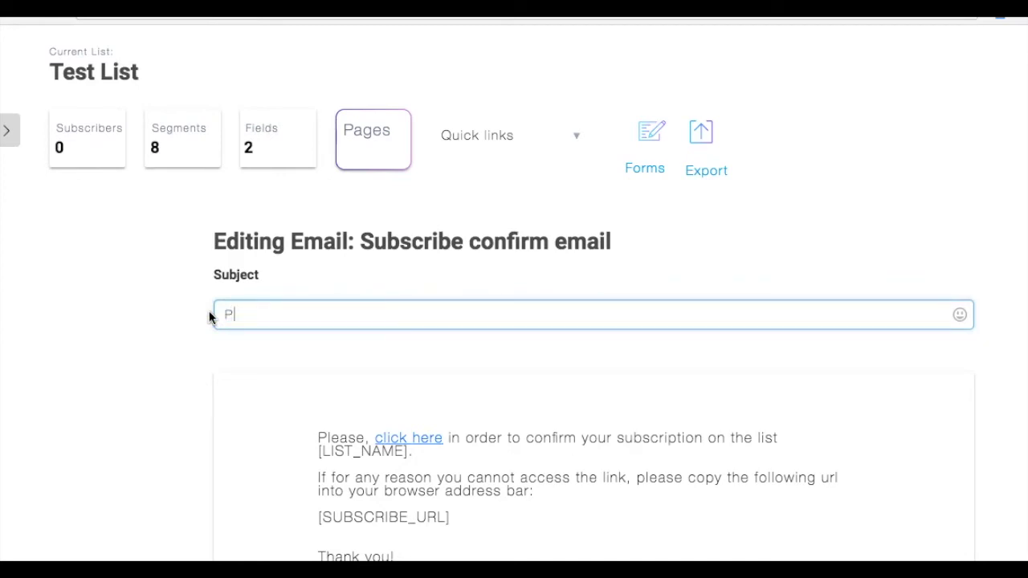
pyautogui.press('BackSpace')
pyautogui.write('REQUIRED RE')
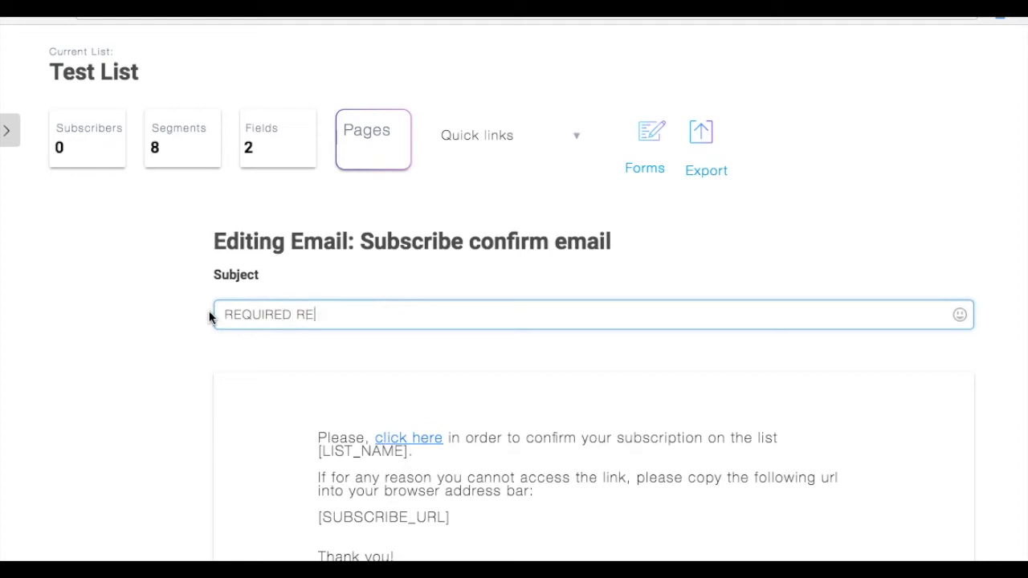
pyautogui.write('SPONSE: Please Fo')
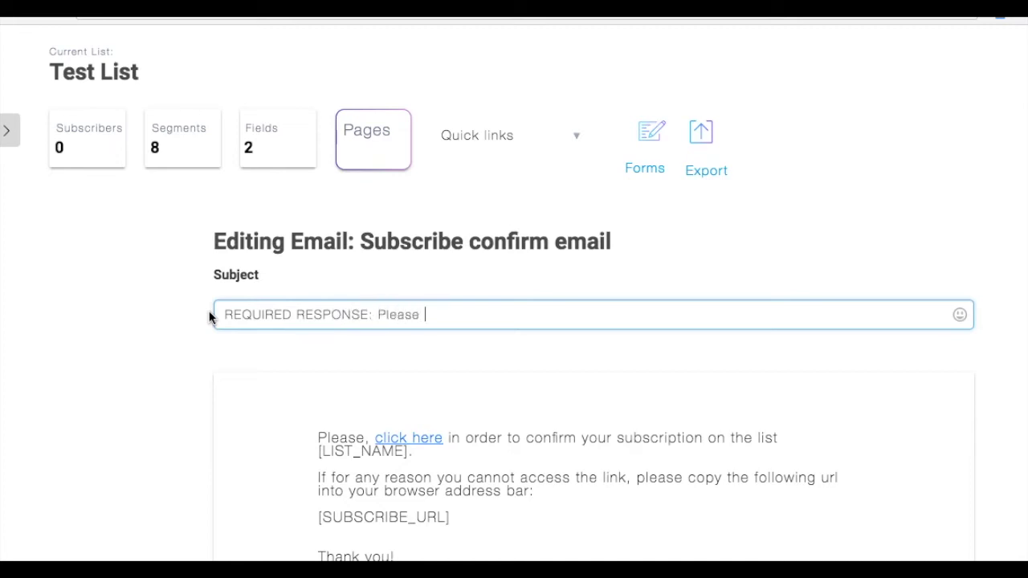
pyautogui.press('BackSpace')
pyautogui.press('BackSpace')
pyautogui.write('Confirm Your')
pyautogui.write('Subscrib')
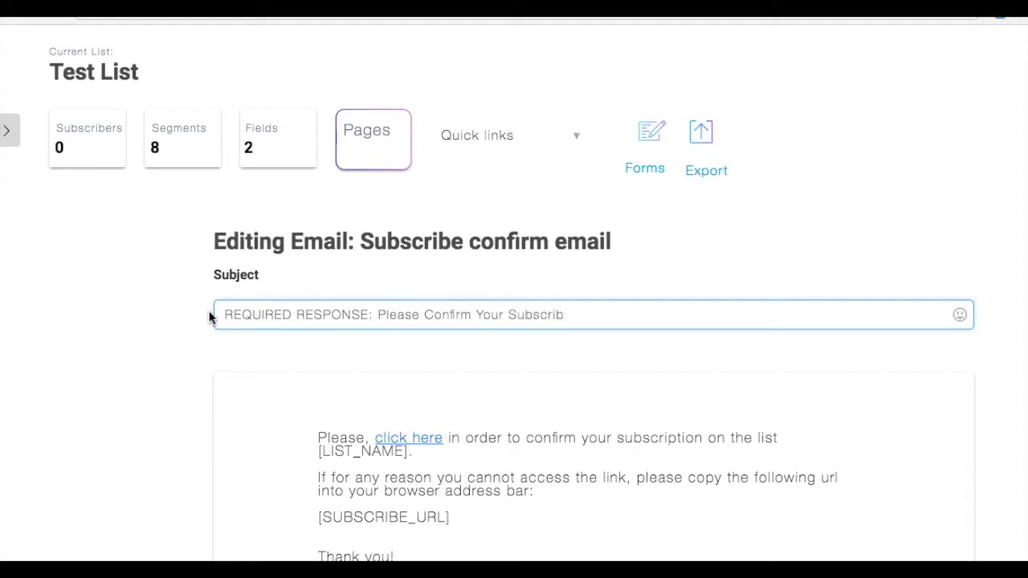
pyautogui.press('BackSpace')
pyautogui.press('BackSpace')
pyautogui.press('BackSpace')
pyautogui.press('BackSpace')
pyautogui.press('BackSpace')
pyautogui.press('BackSpace')
pyautogui.press('BackSpace')
pyautogui.press('BackSpace')
pyautogui.write('Email Subscrip')
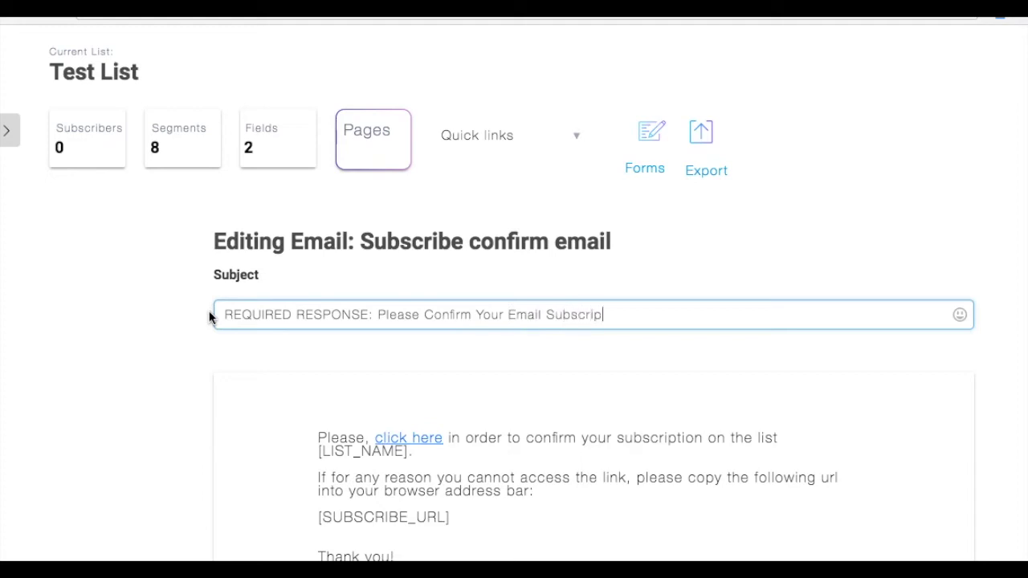
pyautogui.write('tion')
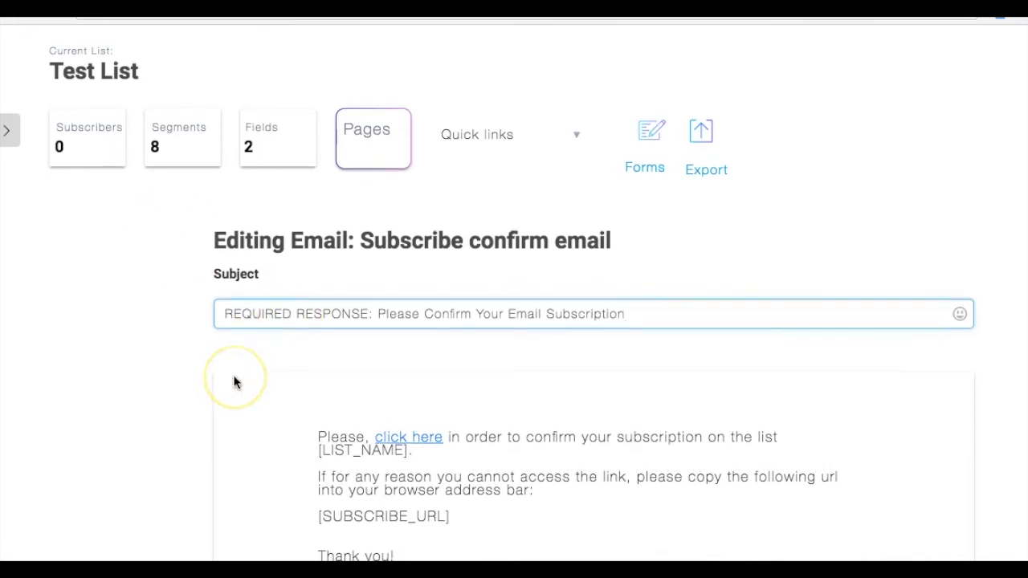
# Scroll down to Save and next and save the confirmation email
pyautogui.scroll(-3, 367, 390)
pyautogui.scroll(-3, 526, 480)
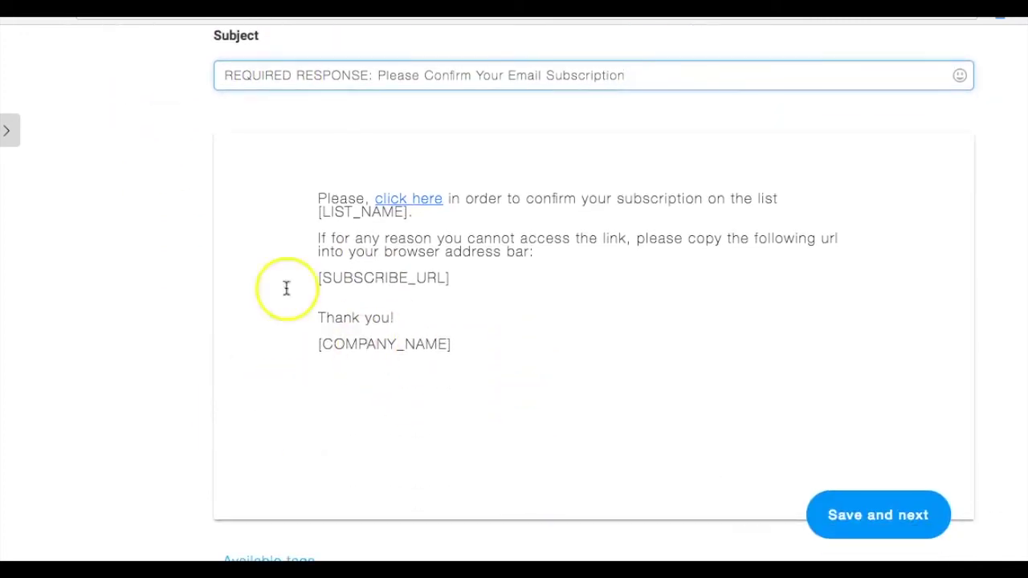
pyautogui.scroll(5, 473, 374)
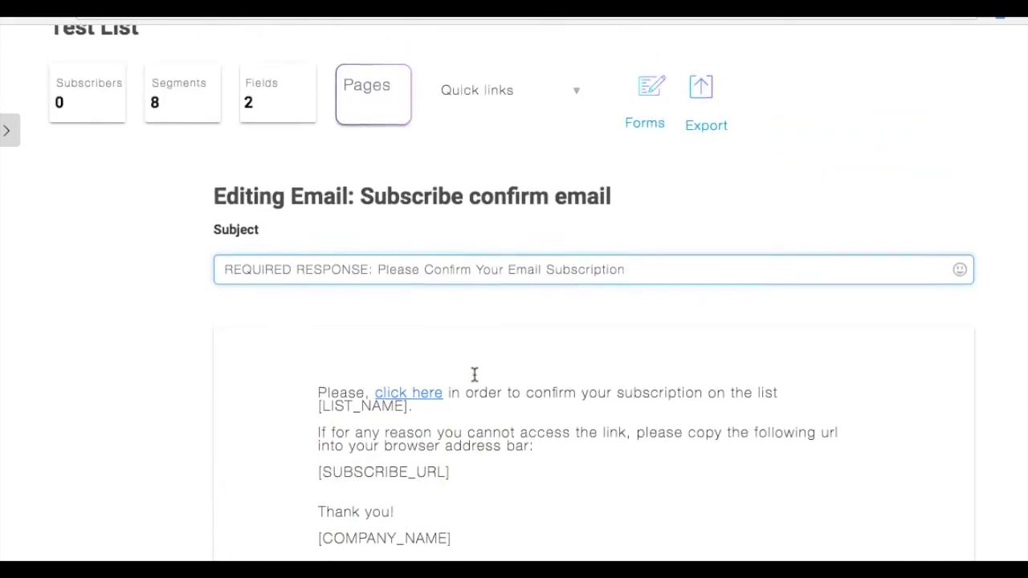
pyautogui.scroll(-5, 473, 375)
pyautogui.click(862, 505)
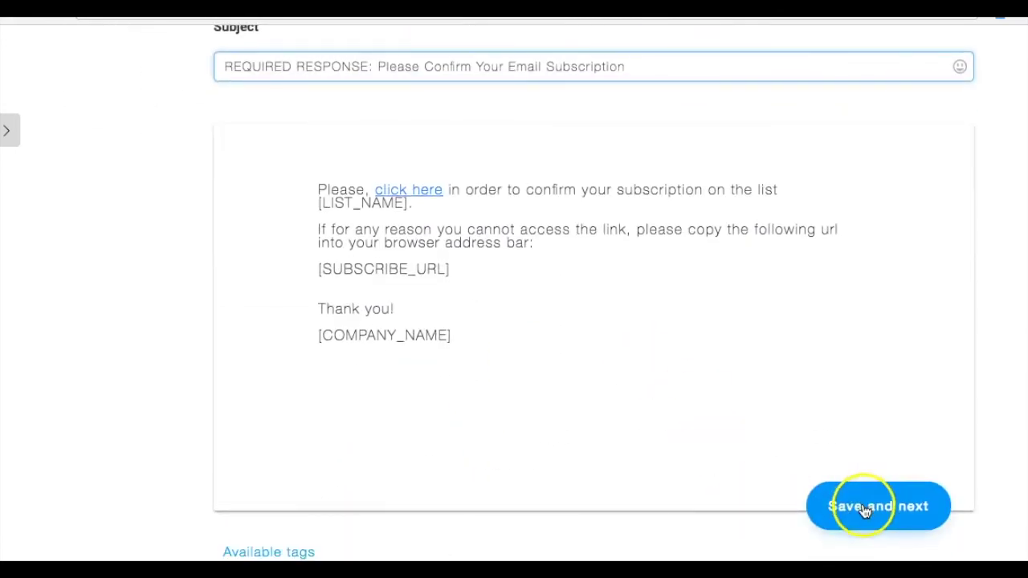
pyautogui.scroll(4, 240, 137)
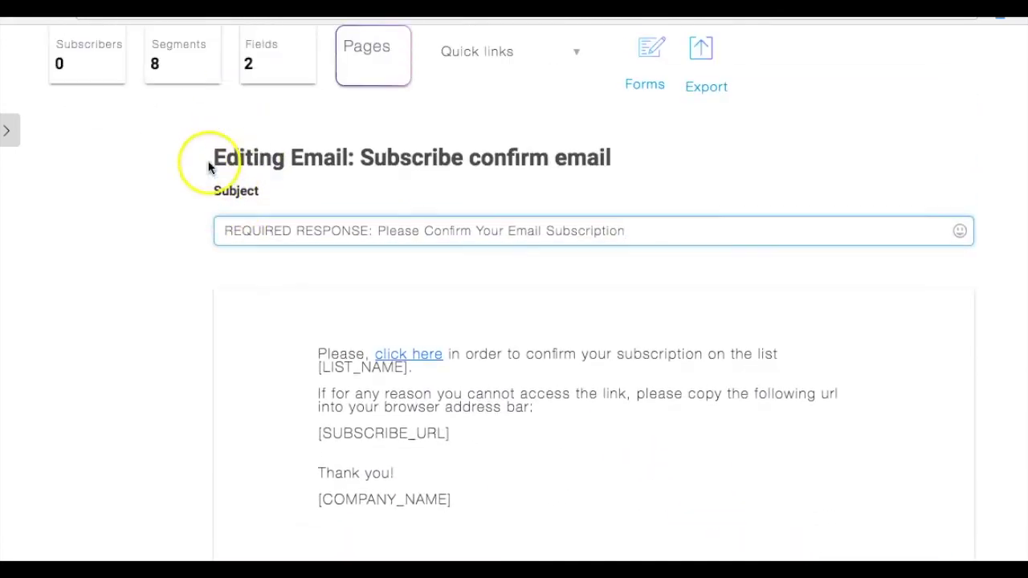
pyautogui.scroll(-4, 551, 361)
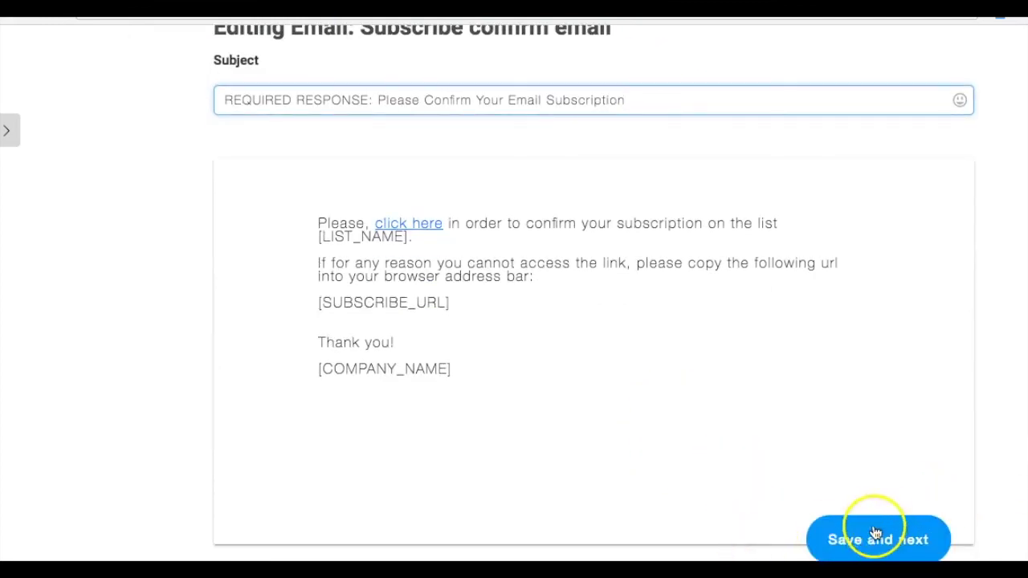
# Save the subscribe confirm email, pending subscribe page and unsubscribe confirm email in turn
pyautogui.click(875, 535)
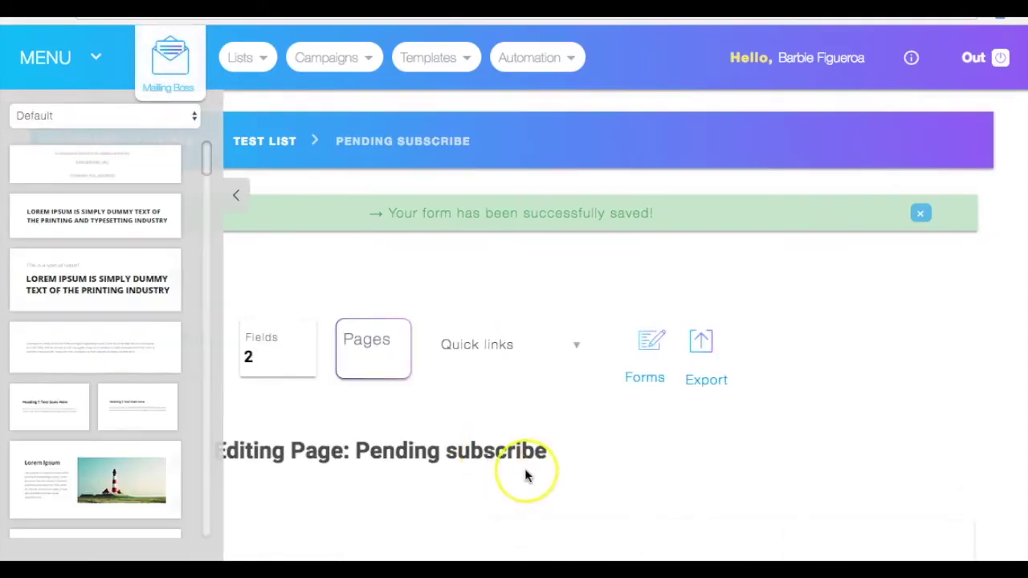
pyautogui.scroll(-3, 527, 476)
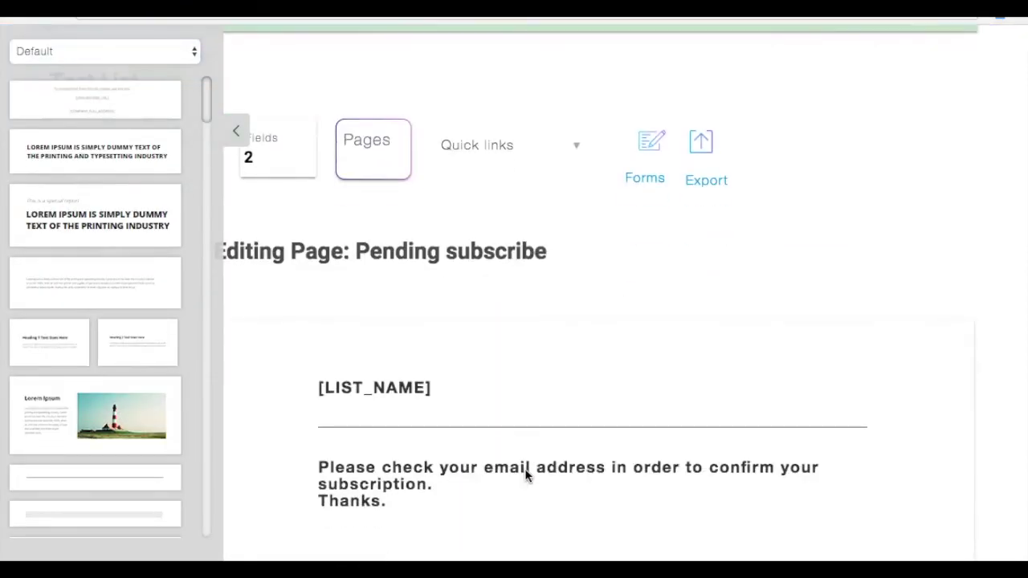
pyautogui.scroll(-3, 526, 474)
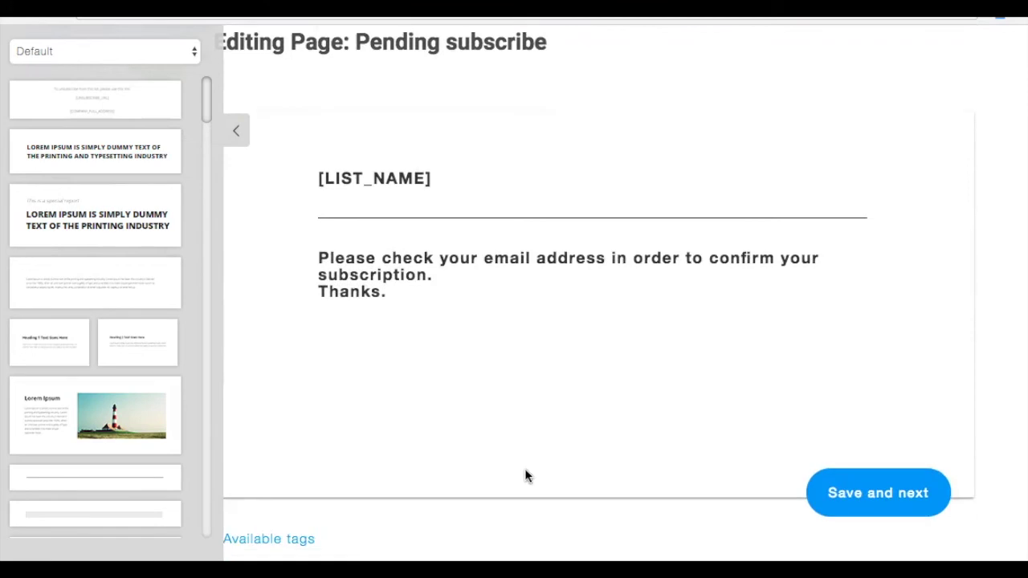
pyautogui.click(878, 491)
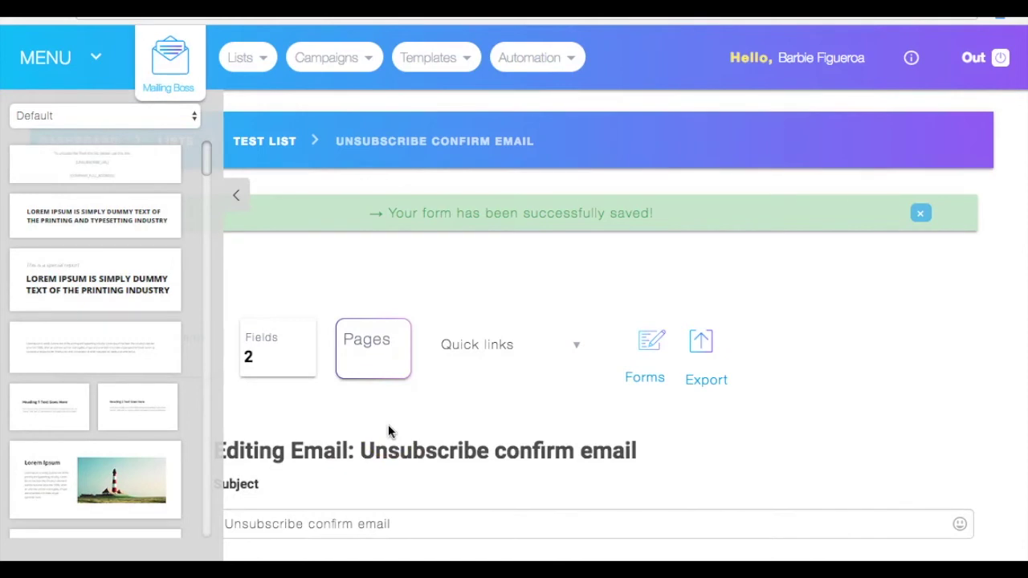
pyautogui.scroll(-3, 414, 406)
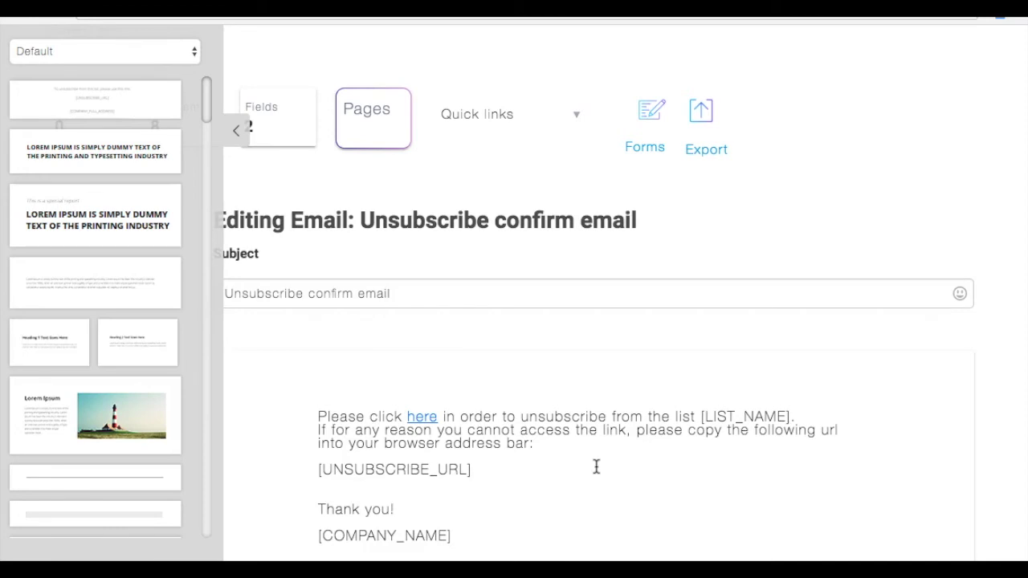
pyautogui.scroll(-5, 597, 467)
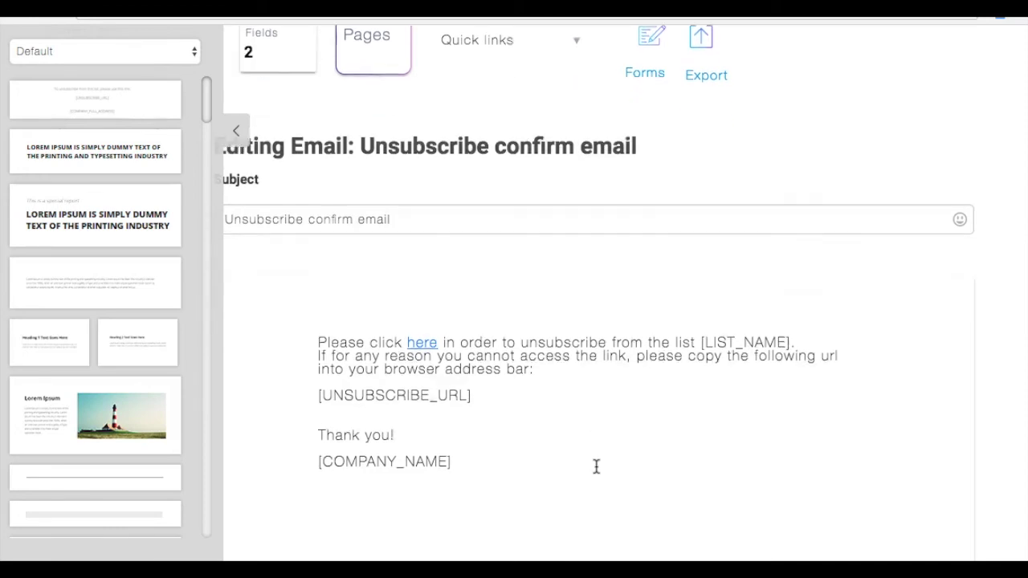
pyautogui.click(838, 488)
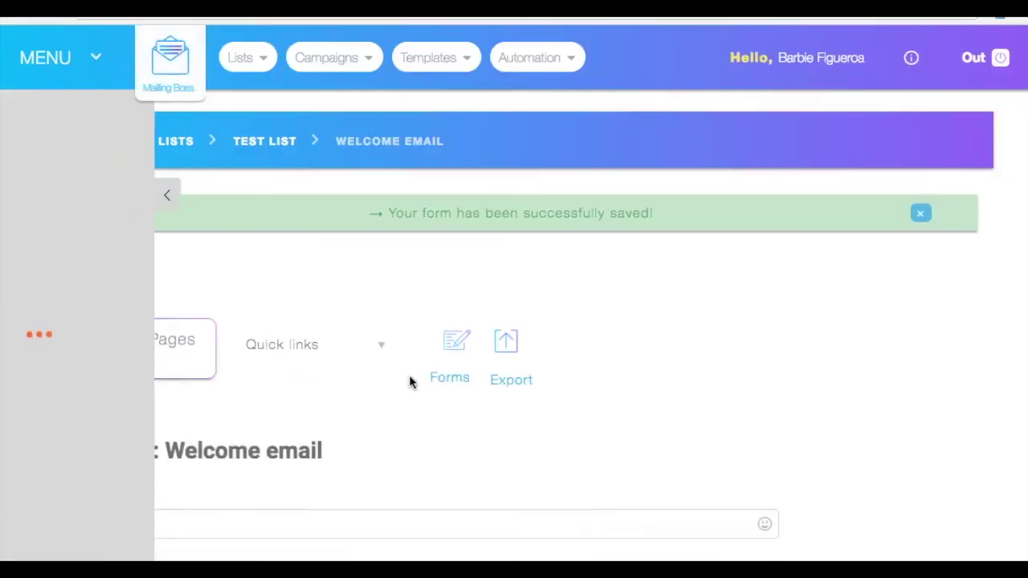
# Save the Welcome email as is and open the Test List overview (0 subscribers, 2 fields)
pyautogui.click(457, 439)
pyautogui.scroll(-5, 397, 357)
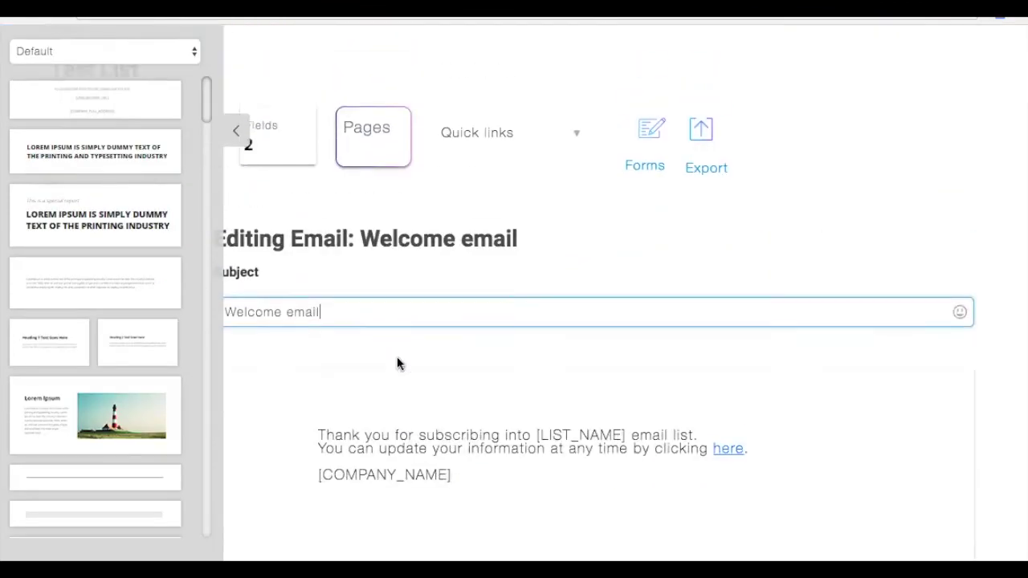
pyautogui.scroll(3, 397, 357)
pyautogui.click(392, 402)
pyautogui.scroll(-4, 383, 449)
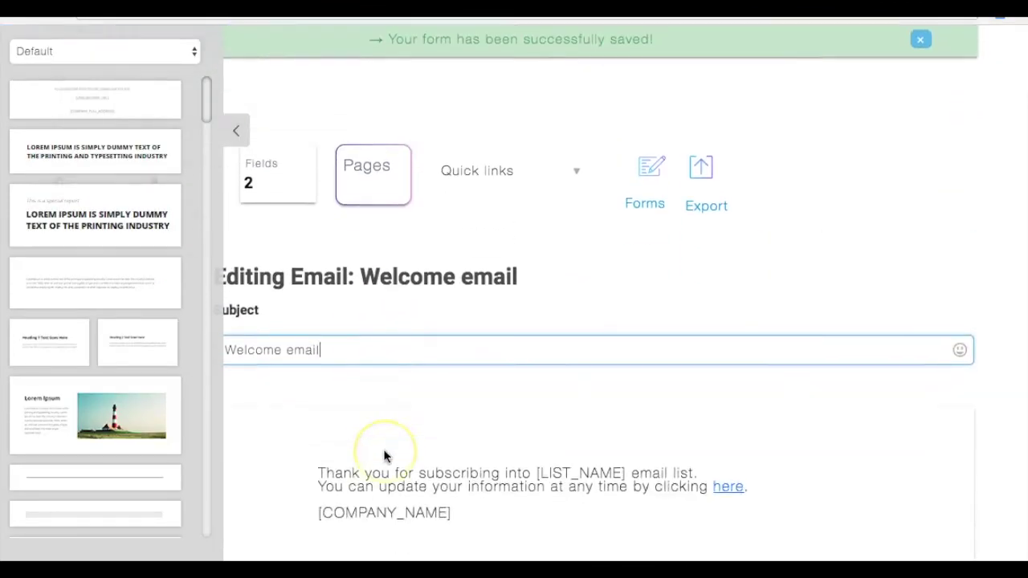
pyautogui.scroll(-3, 384, 457)
pyautogui.click(383, 400)
pyautogui.scroll(-3, 383, 398)
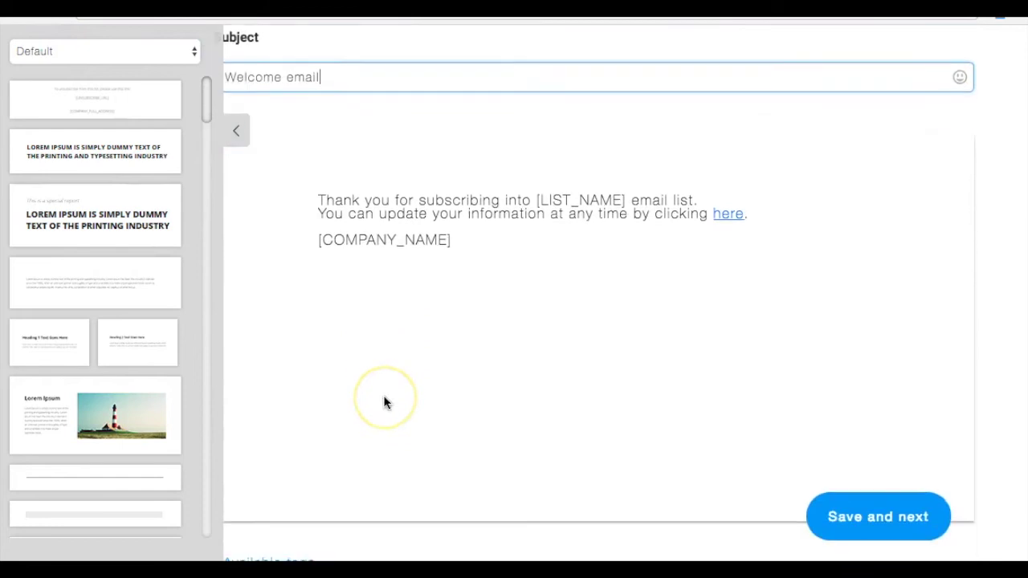
pyautogui.scroll(1, 383, 403)
pyautogui.click(910, 511)
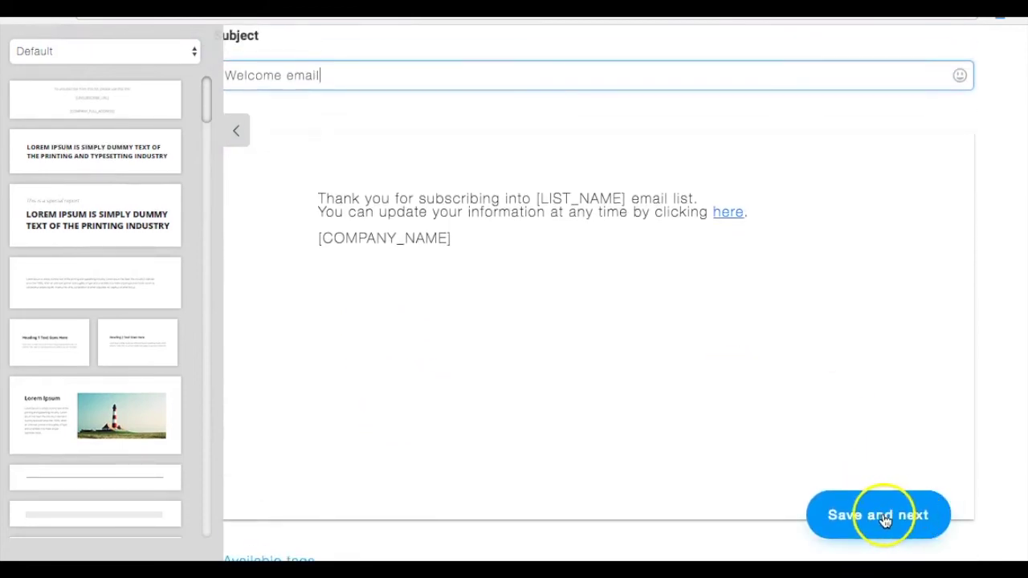
pyautogui.click(639, 343)
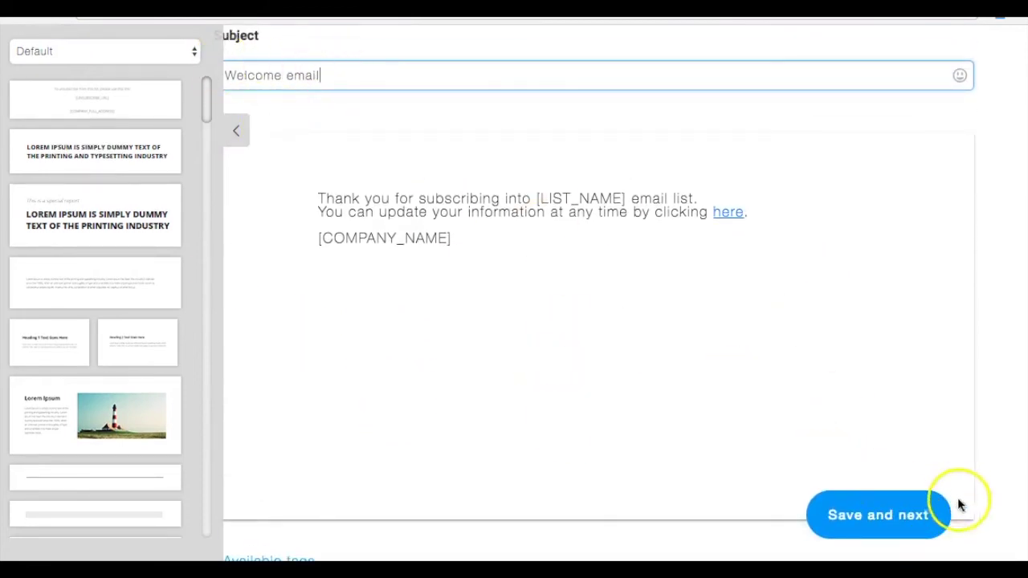
pyautogui.click(881, 515)
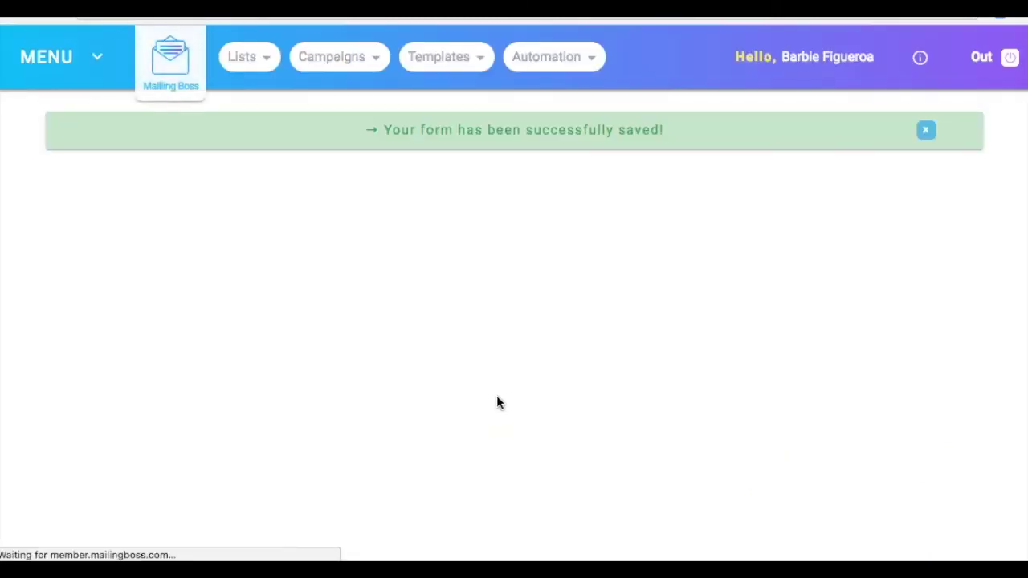
pyautogui.click(539, 303)
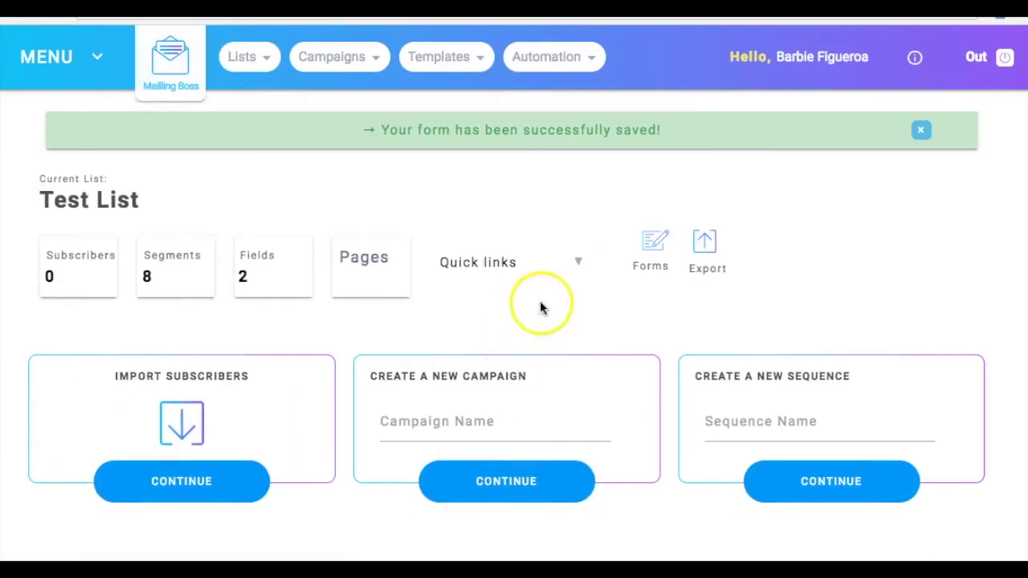
# Open Test List's fields and scroll through its Email and First name text fields
pyautogui.click(261, 281)
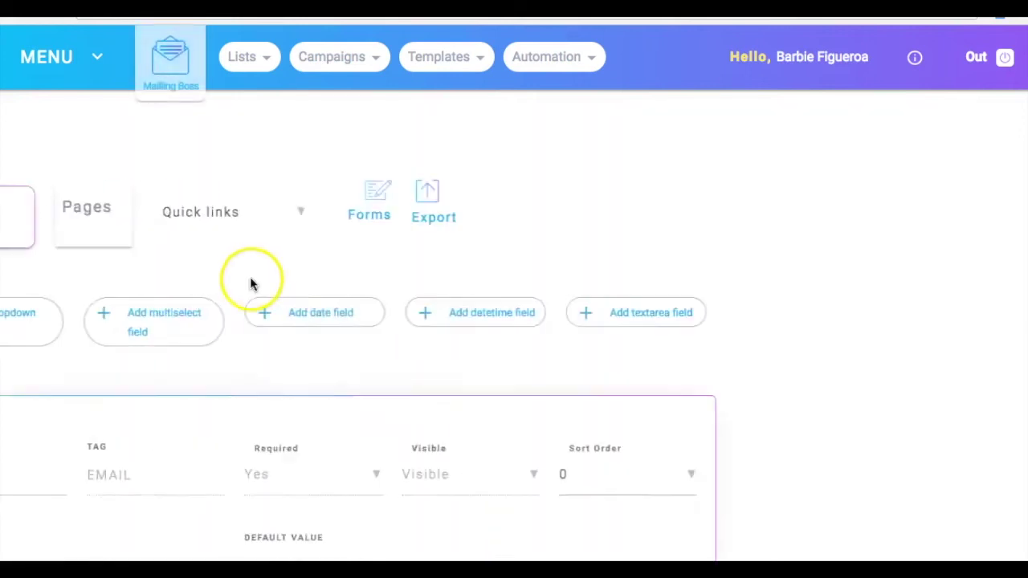
pyautogui.scroll(-2, 228, 362)
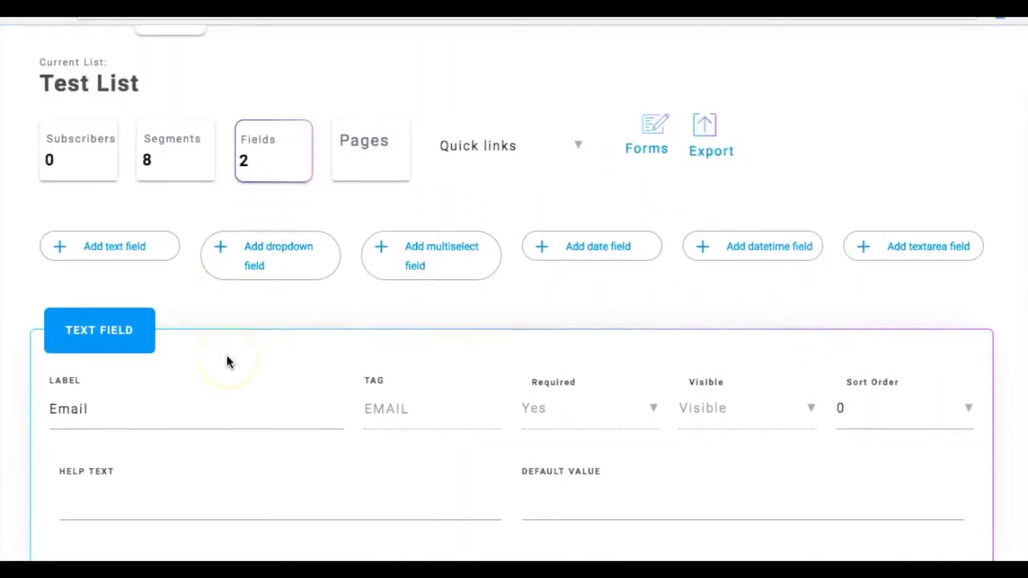
pyautogui.scroll(-3, 154, 314)
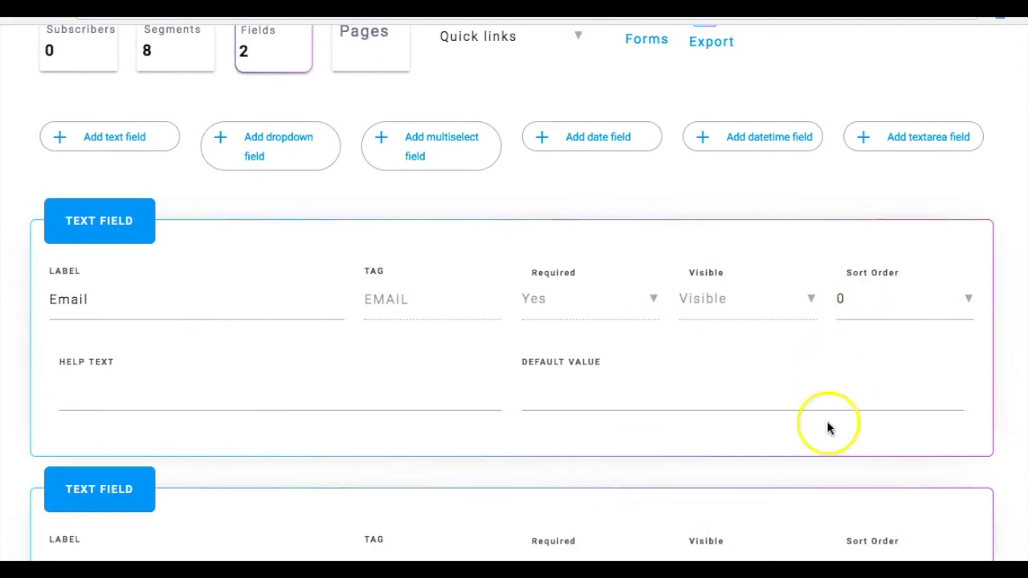
pyautogui.scroll(-2, 830, 428)
pyautogui.scroll(-1, 830, 428)
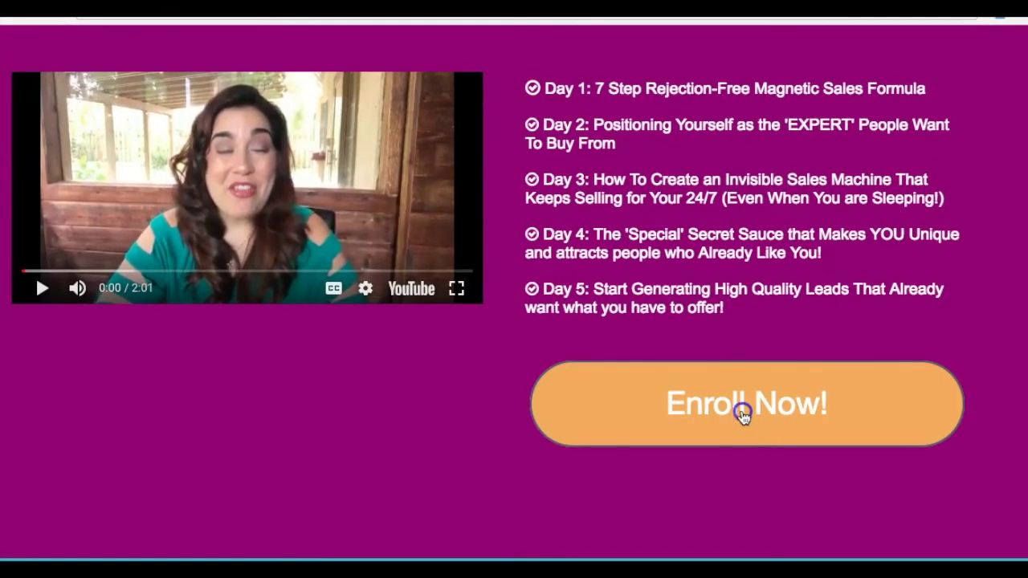
# Open the Enroll Now! sign-up popup, try its First name and Email inputs, then close it
pyautogui.click(743, 418)
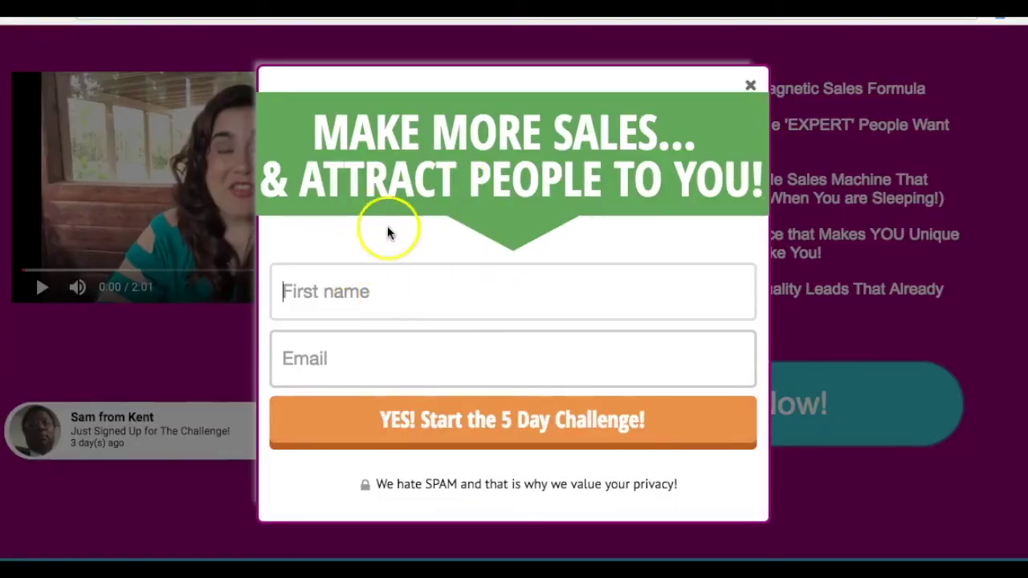
pyautogui.click(374, 359)
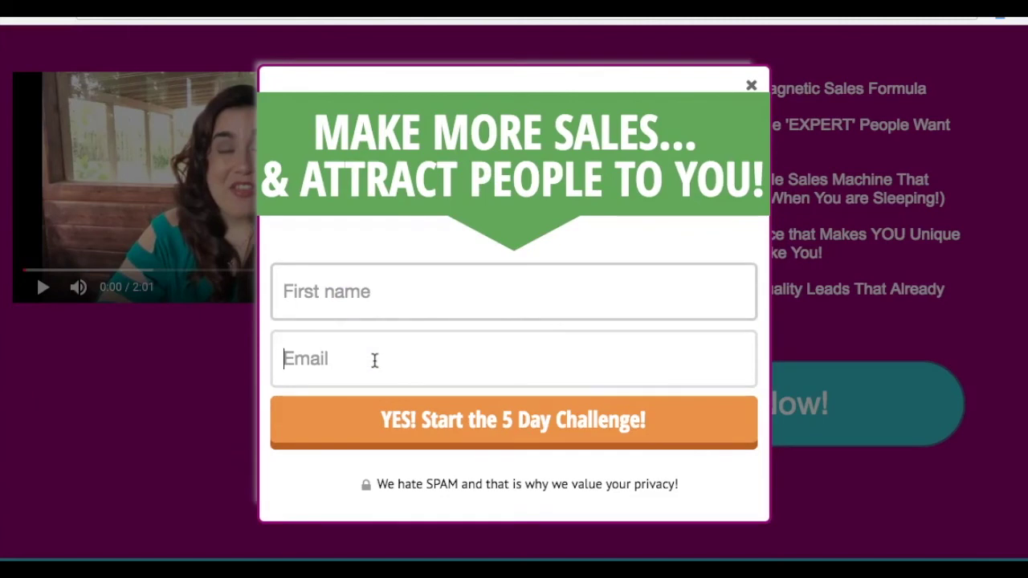
pyautogui.click(287, 280)
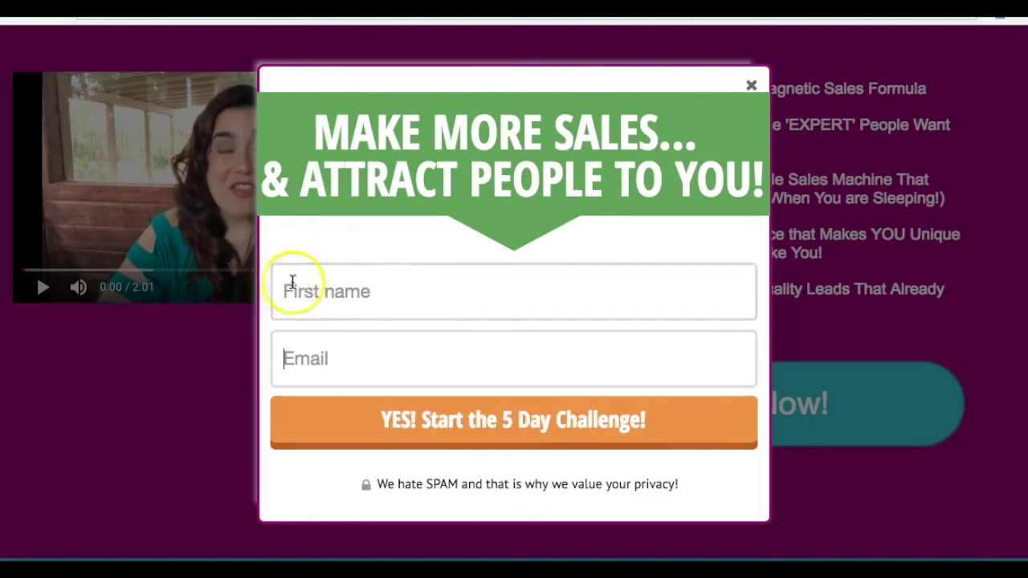
pyautogui.click(307, 351)
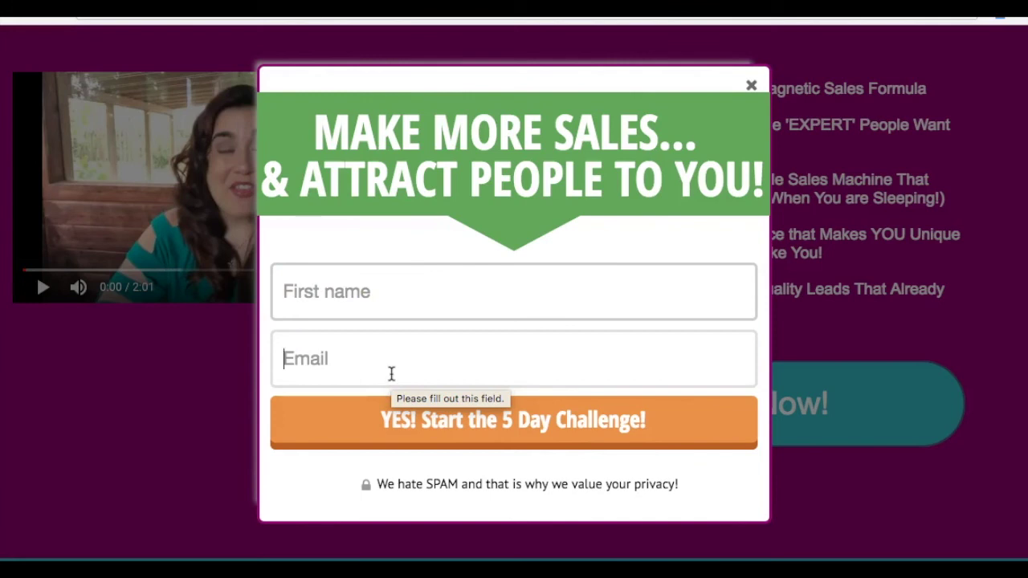
pyautogui.click(420, 313)
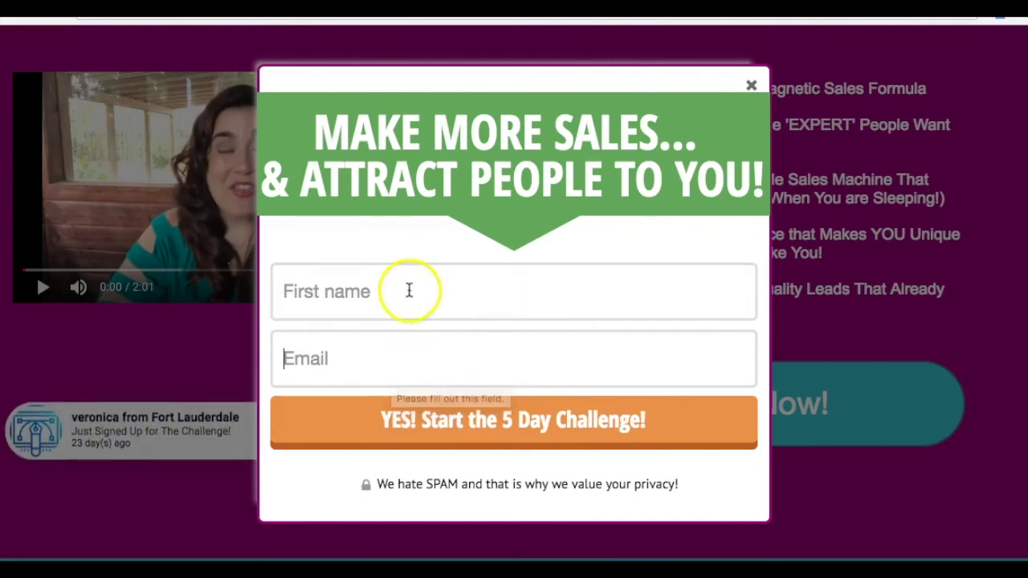
pyautogui.click(367, 370)
pyautogui.click(193, 378)
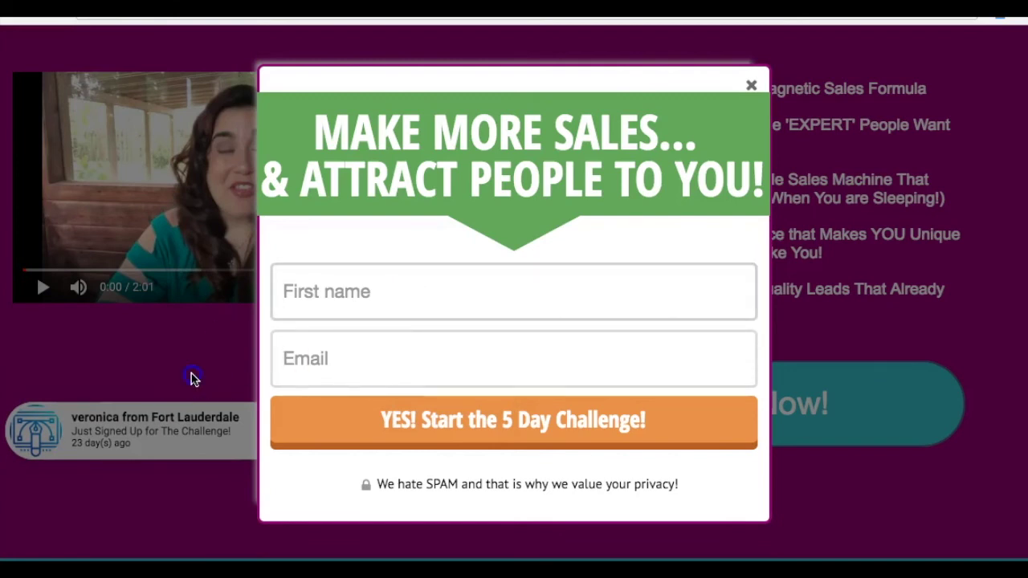
pyautogui.click(169, 442)
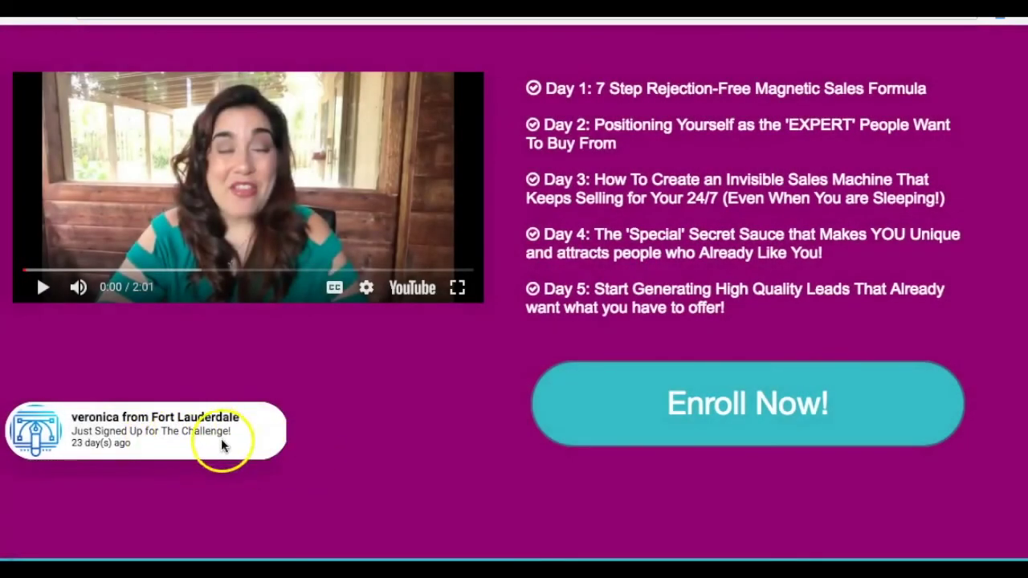
# Reopen the sign-up popup and inspect its First name field
pyautogui.click(374, 447)
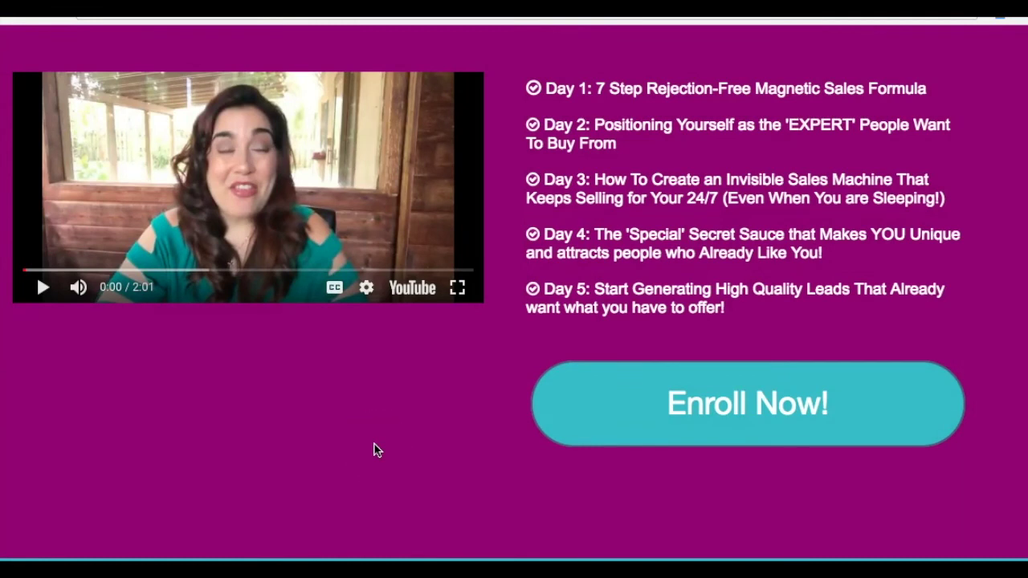
pyautogui.scroll(1, 374, 450)
pyautogui.scroll(-1, 374, 450)
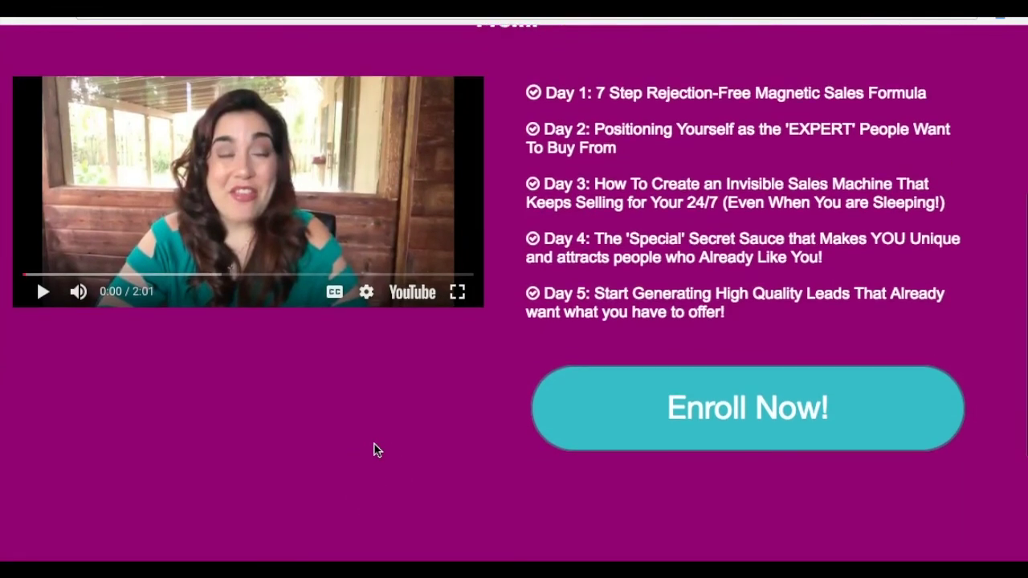
pyautogui.scroll(4, 374, 450)
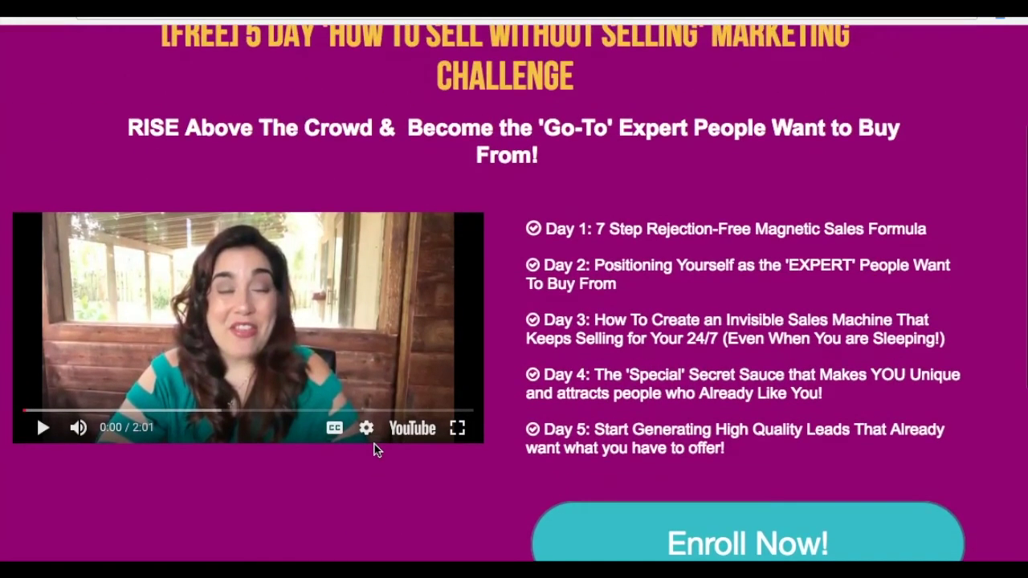
pyautogui.scroll(-3, 374, 450)
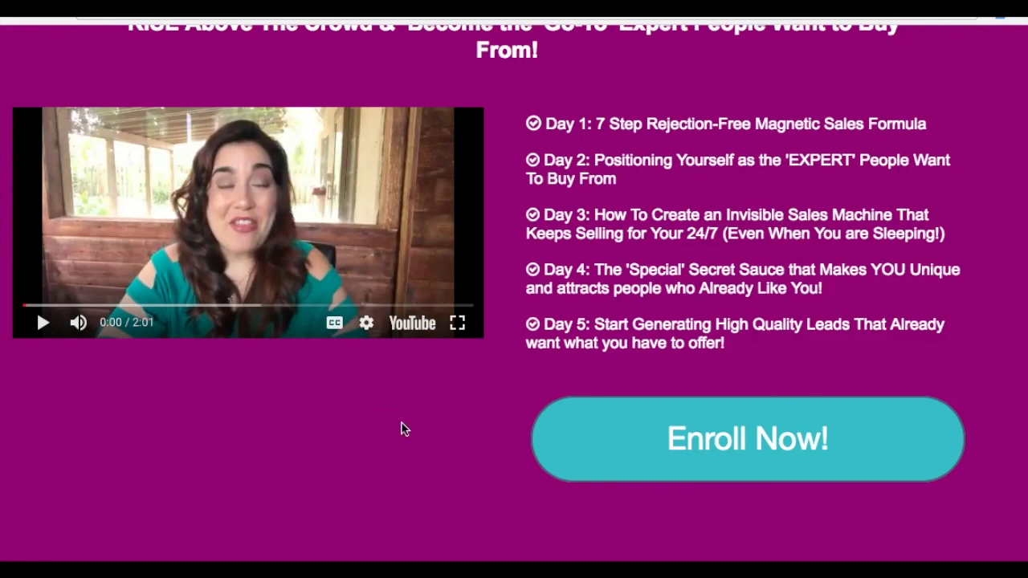
pyautogui.click(746, 454)
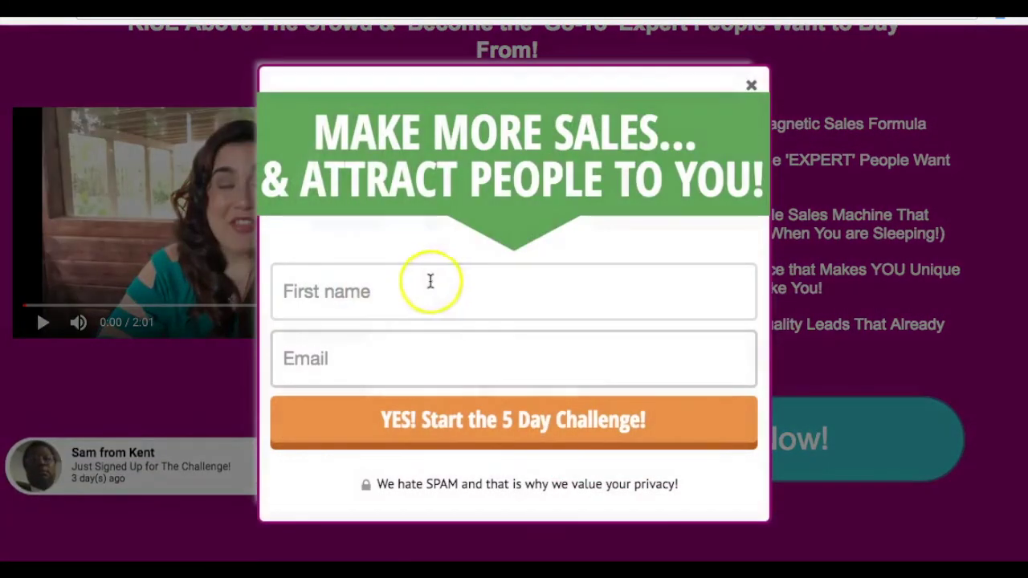
pyautogui.click(378, 340)
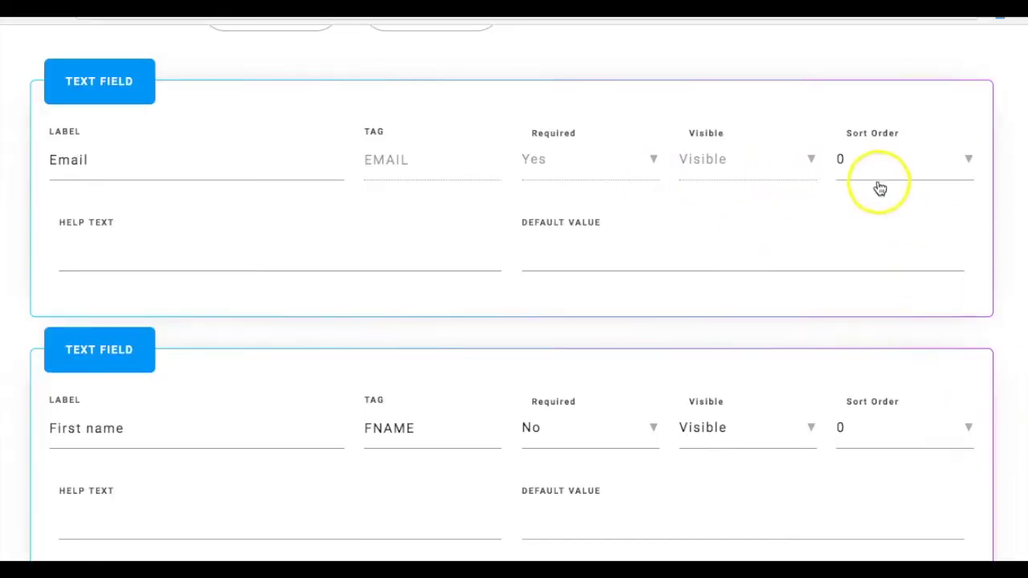
# Keep First name at sort order 0, set Email to sort order 1, and save the changes
pyautogui.click(876, 435)
pyautogui.click(877, 435)
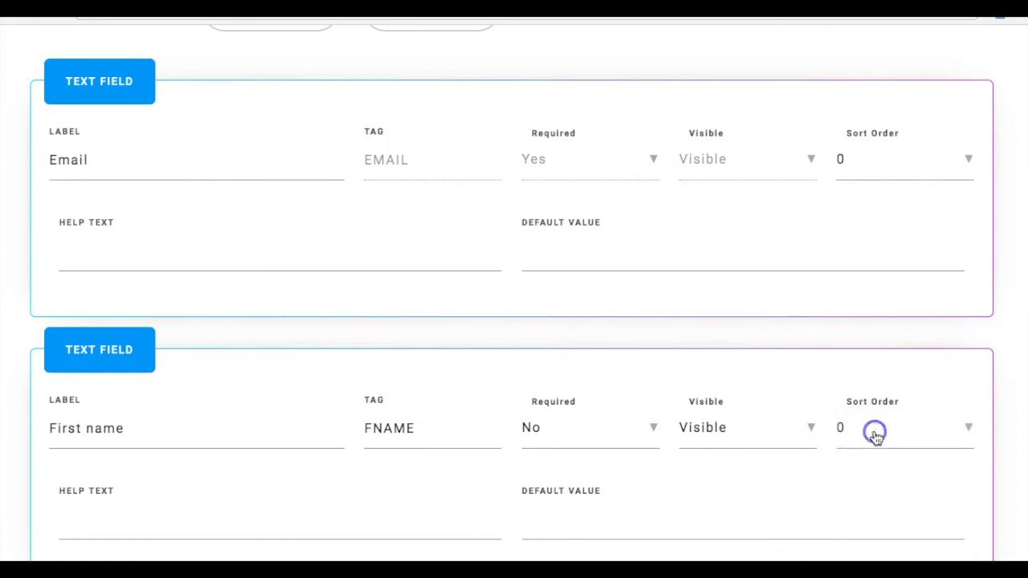
pyautogui.click(879, 164)
pyautogui.click(863, 203)
pyautogui.click(755, 259)
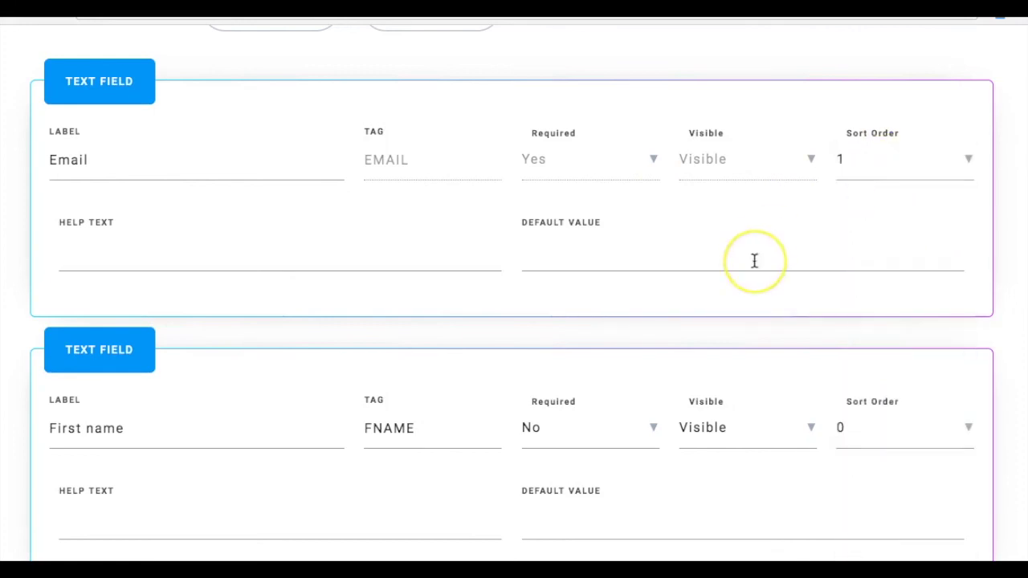
pyautogui.scroll(-3, 753, 260)
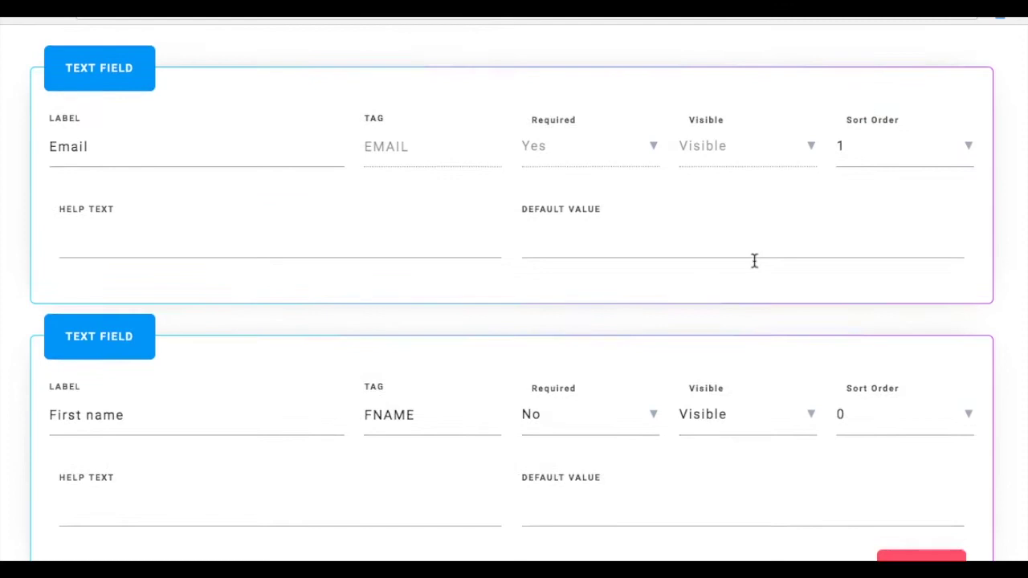
pyautogui.click(923, 533)
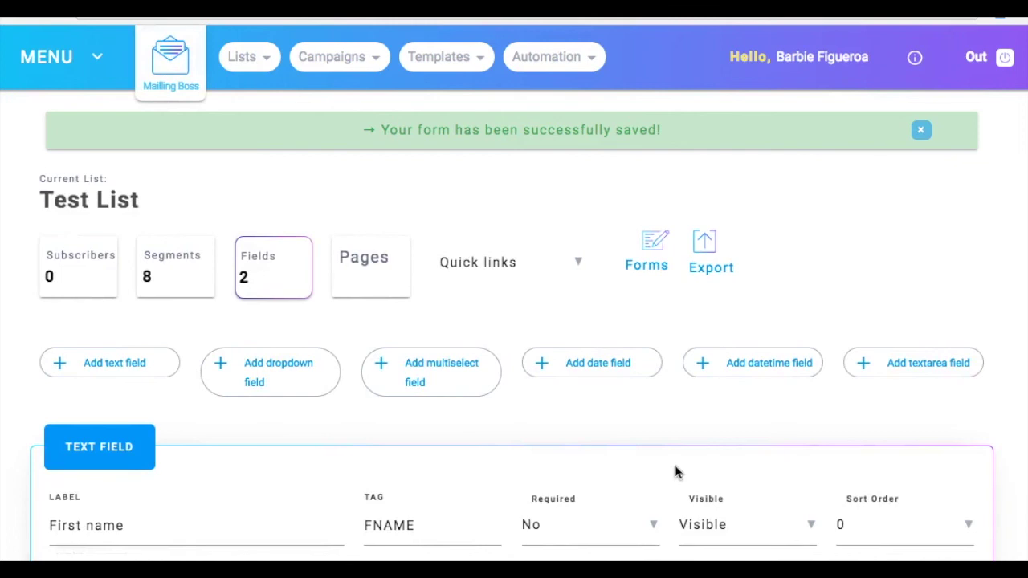
# Return to the subscriber lists index through Lists > Lists, with Test List showing 0 subscribers
pyautogui.scroll(-2, 676, 467)
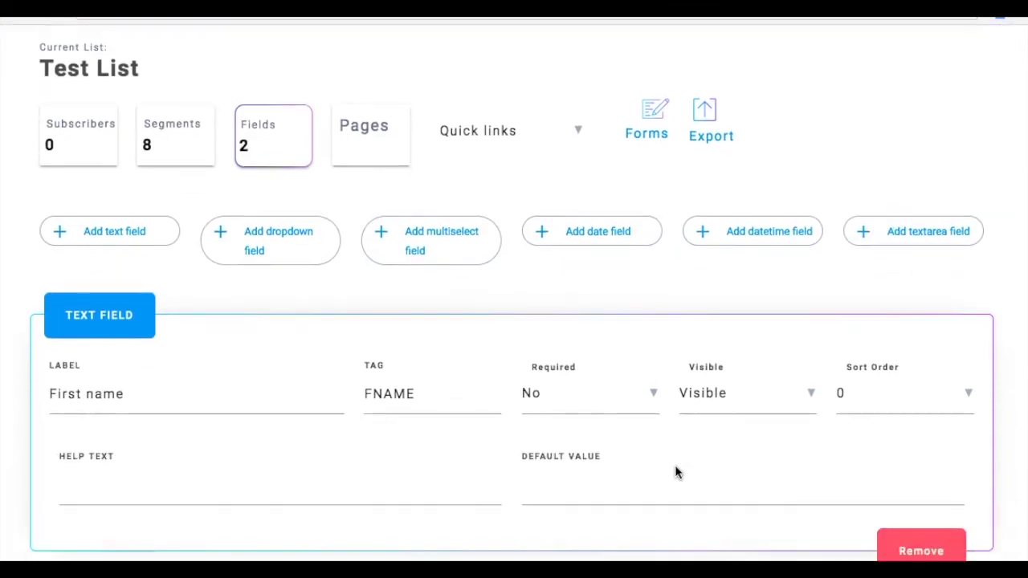
pyautogui.scroll(-2, 675, 471)
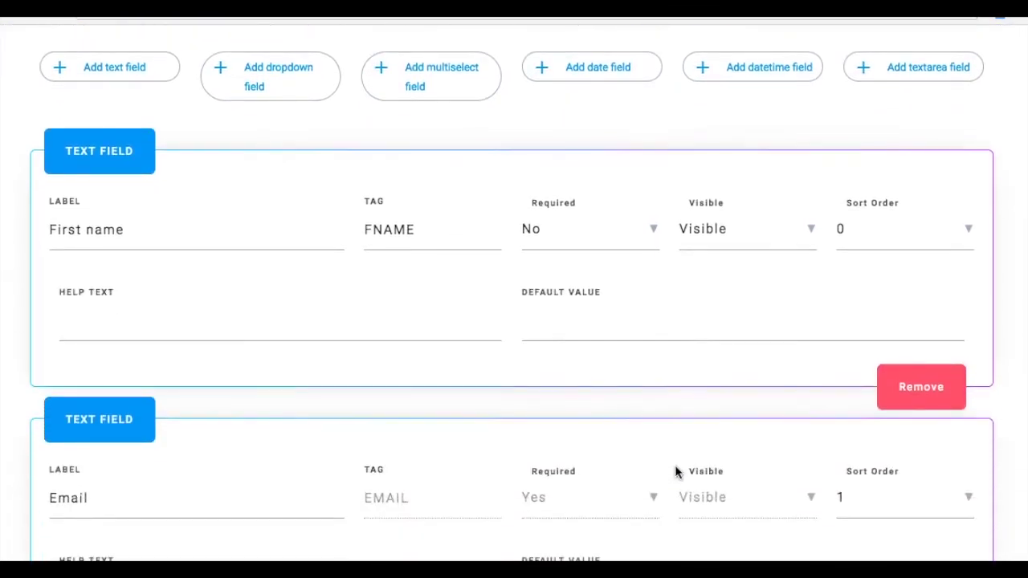
pyautogui.scroll(4, 676, 471)
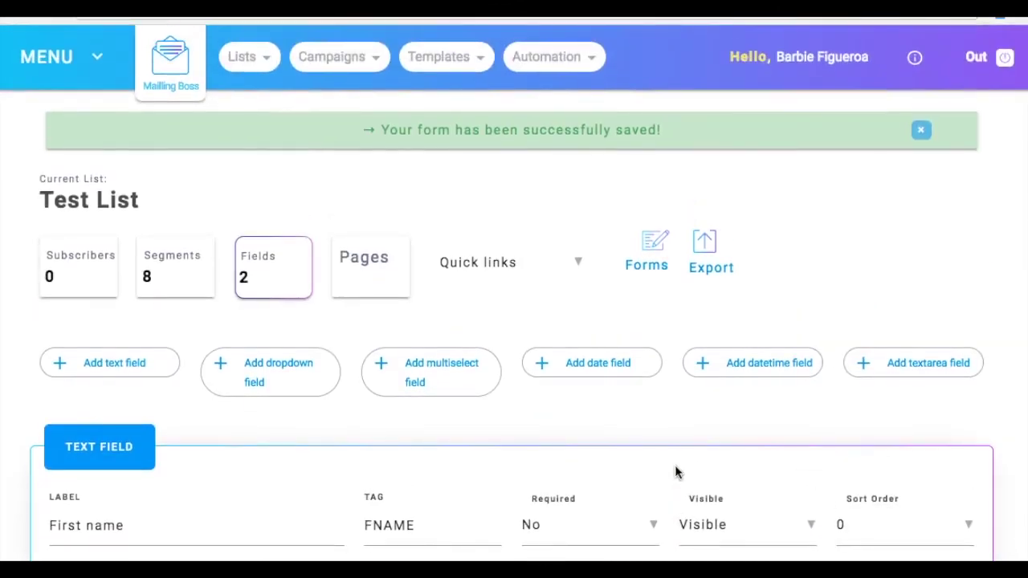
pyautogui.click(225, 63)
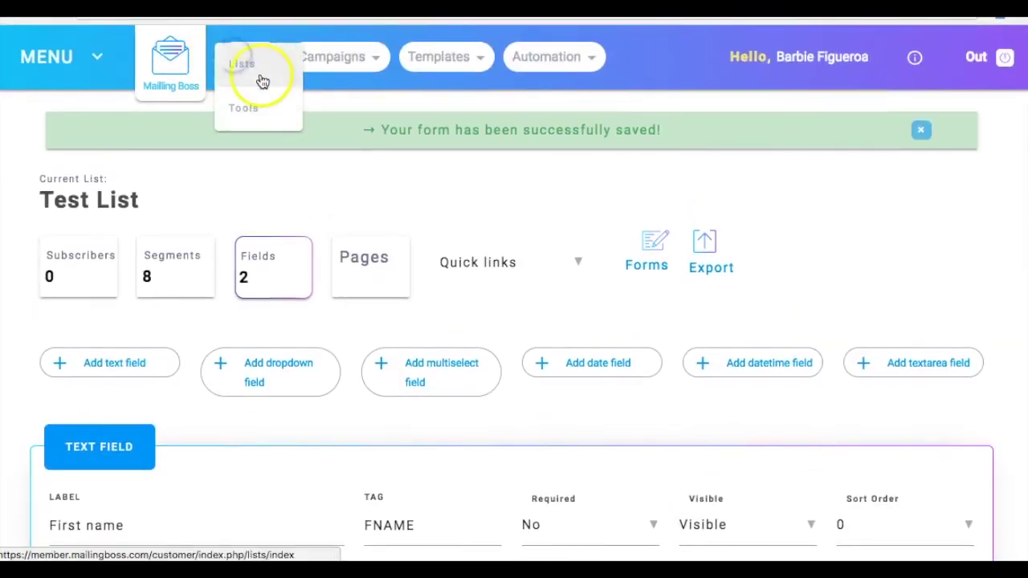
pyautogui.click(252, 71)
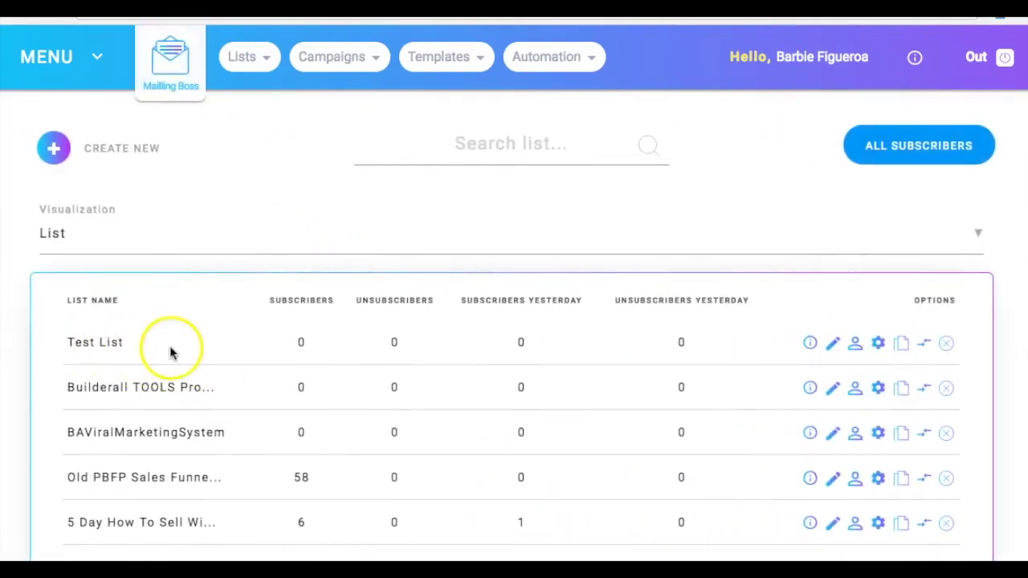
pyautogui.click(166, 61)
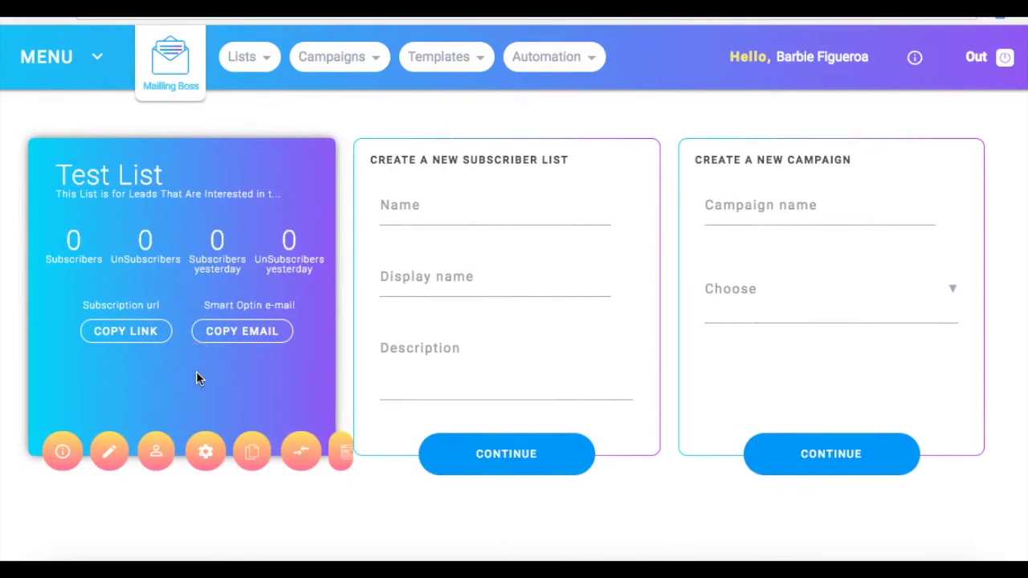
pyautogui.click(244, 59)
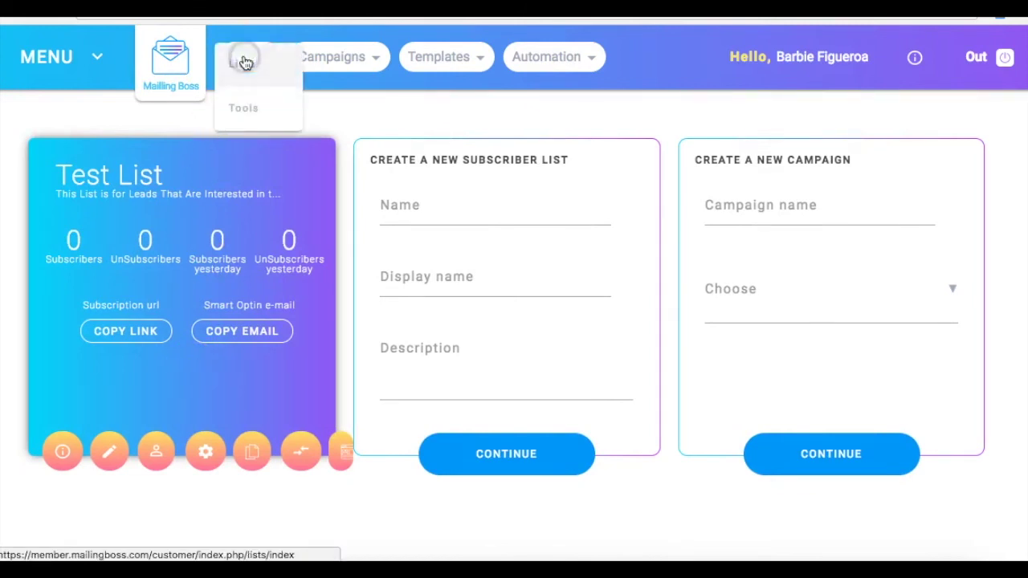
pyautogui.click(243, 61)
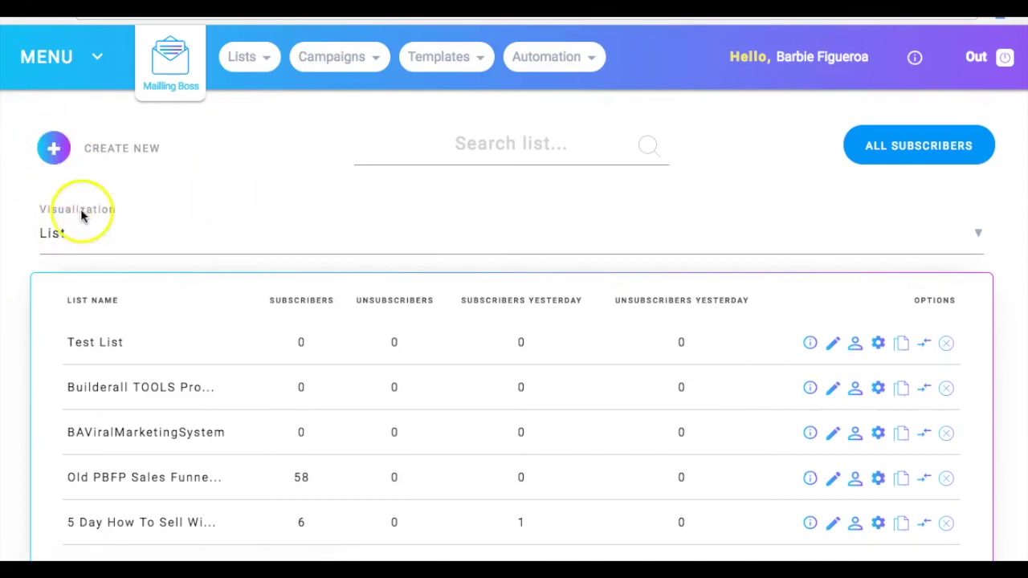
# Switch the Visualization setting to Grid so the lists appear as cards, Test List first
pyautogui.click(58, 238)
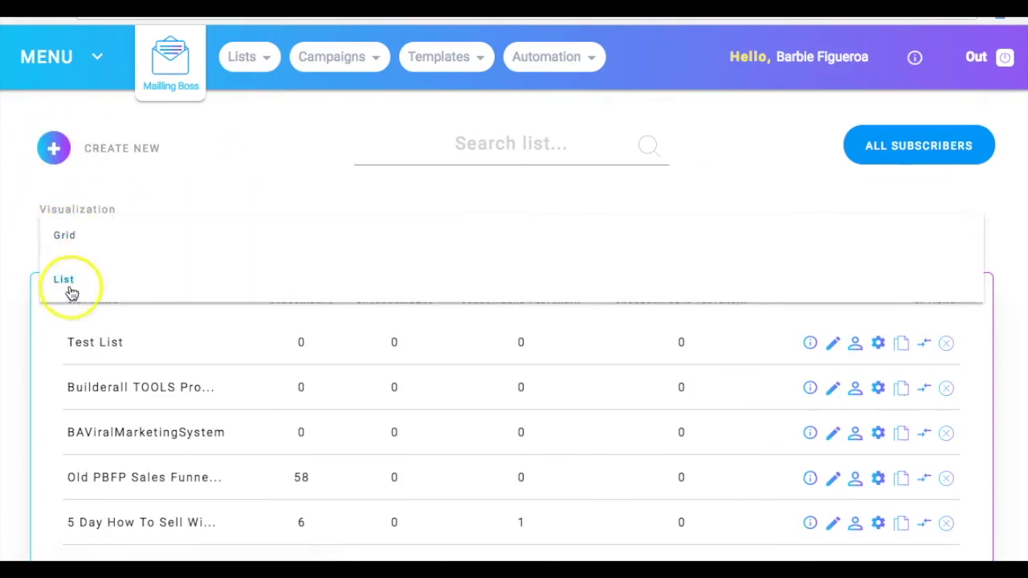
pyautogui.click(68, 236)
pyautogui.scroll(-5, 232, 228)
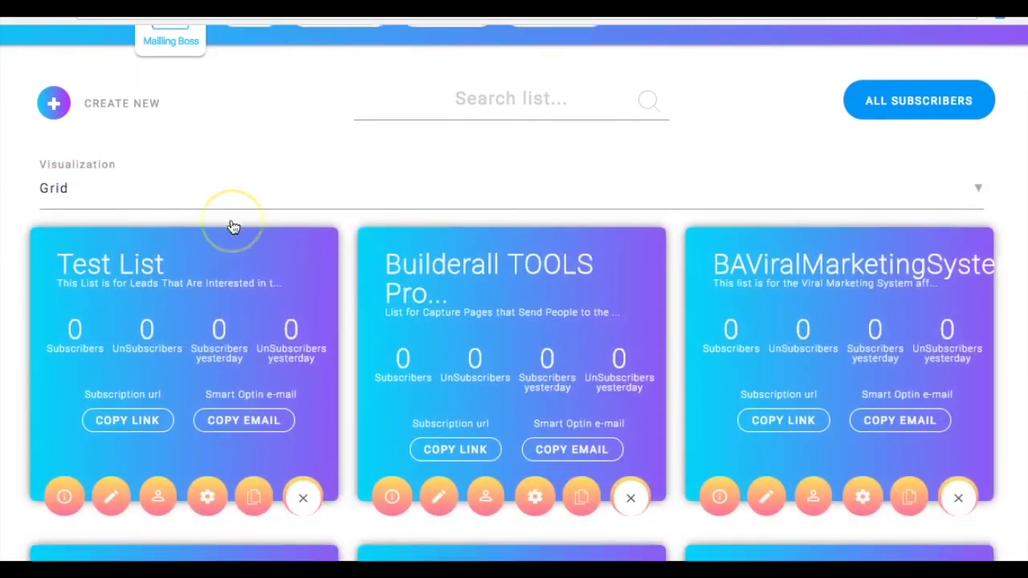
pyautogui.scroll(5, 232, 227)
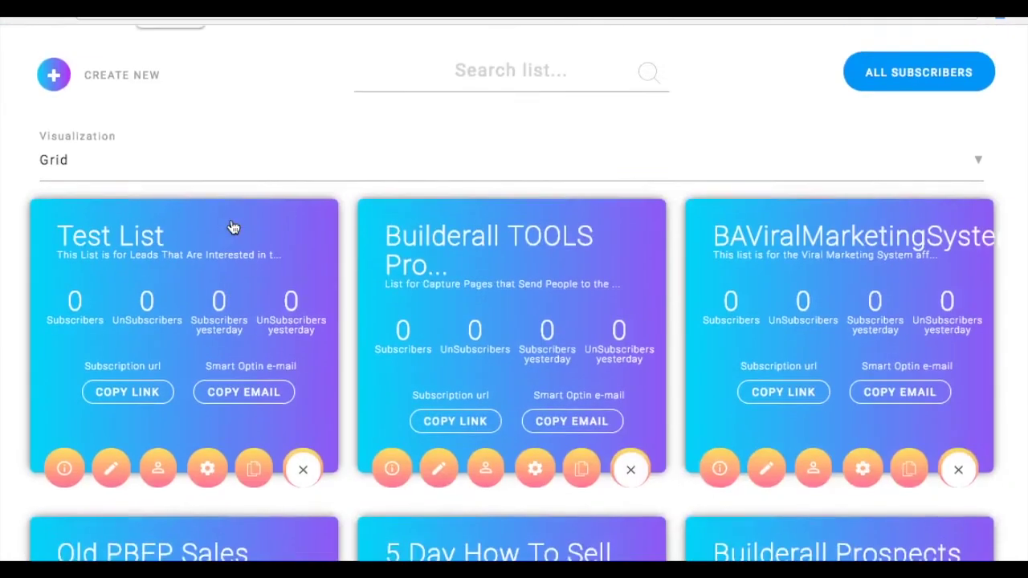